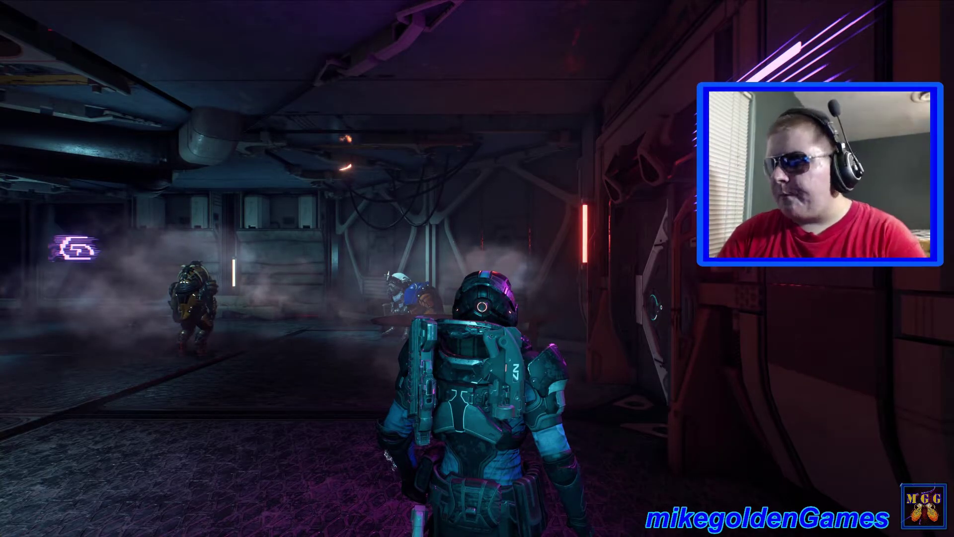
Step: Freeze the Mass Effect Andromeda scene in Ansel photo mode with Alt+F2
{"action": "key", "text": "alt+F2"}
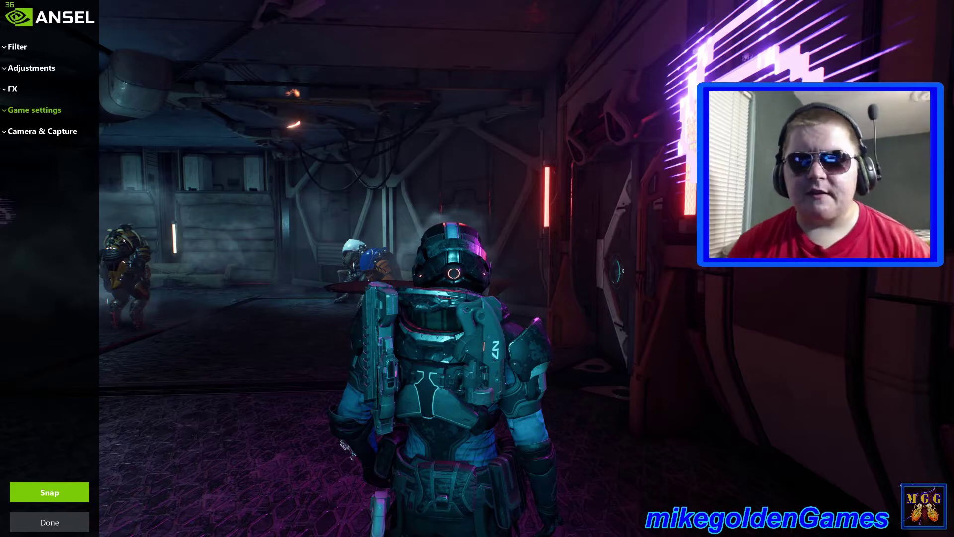
Step: Fly the free camera through the red and foggy rooms to the armoured character by the pink hologram wall
{"action": "left_click_drag", "start_coordinate": [198, 234], "coordinate": [348, 192]}
{"action": "key", "text": "w"}
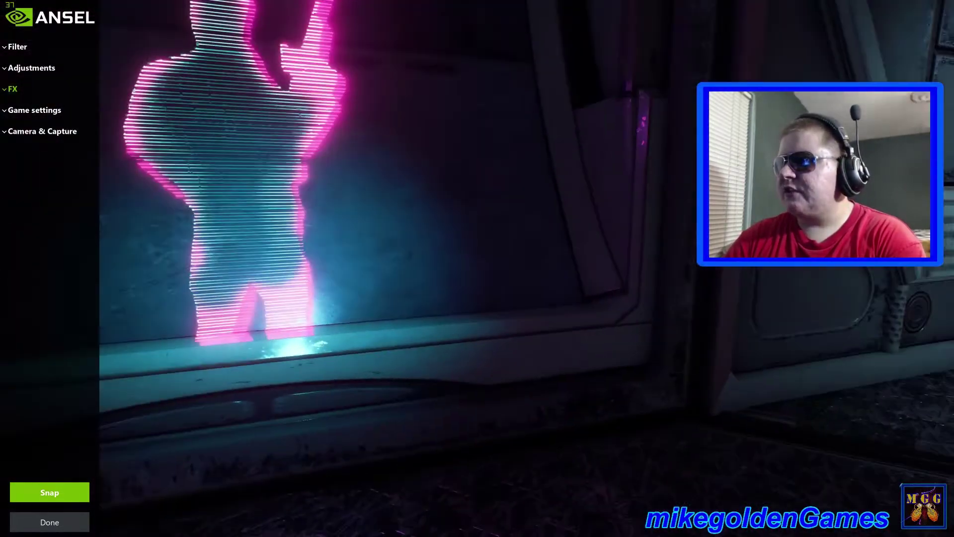
{"action": "key", "text": "w"}
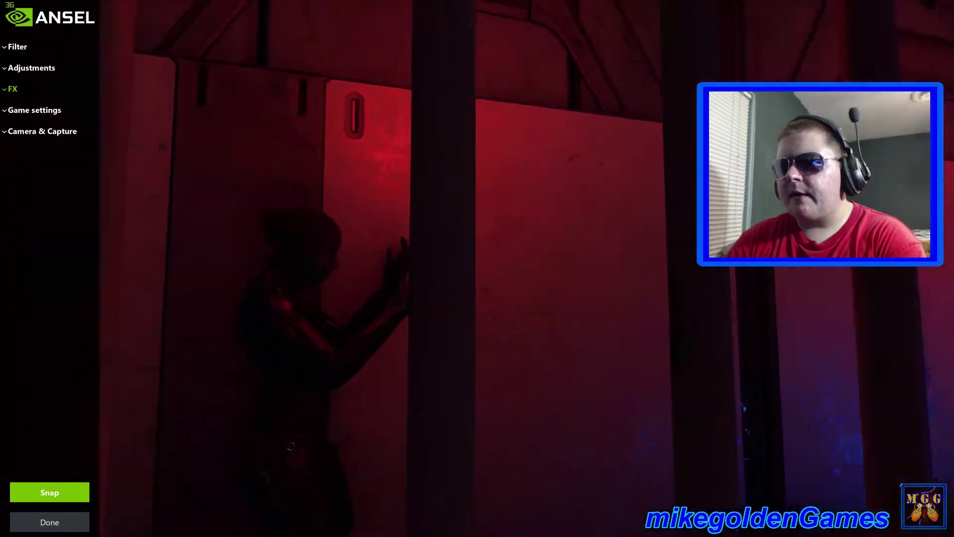
{"action": "key", "text": "d"}
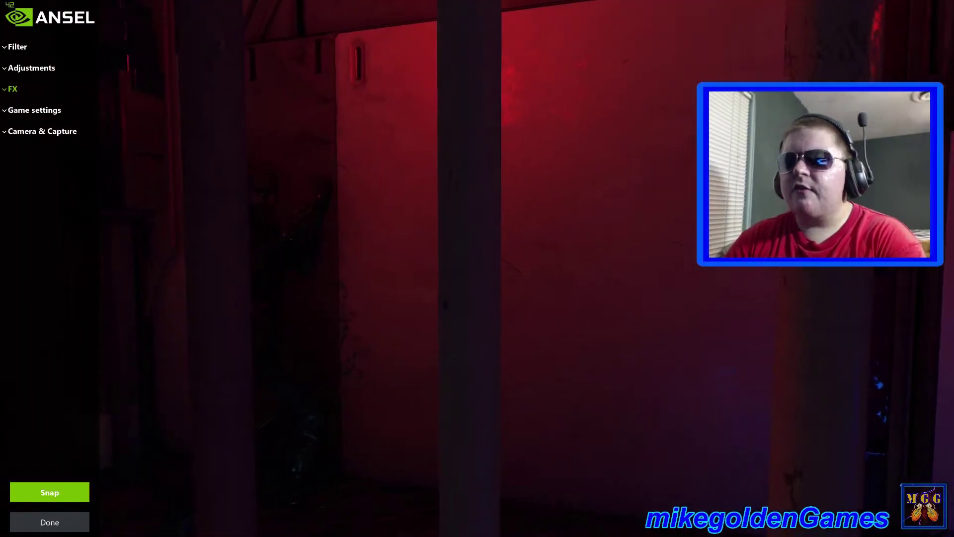
{"action": "key", "text": "s"}
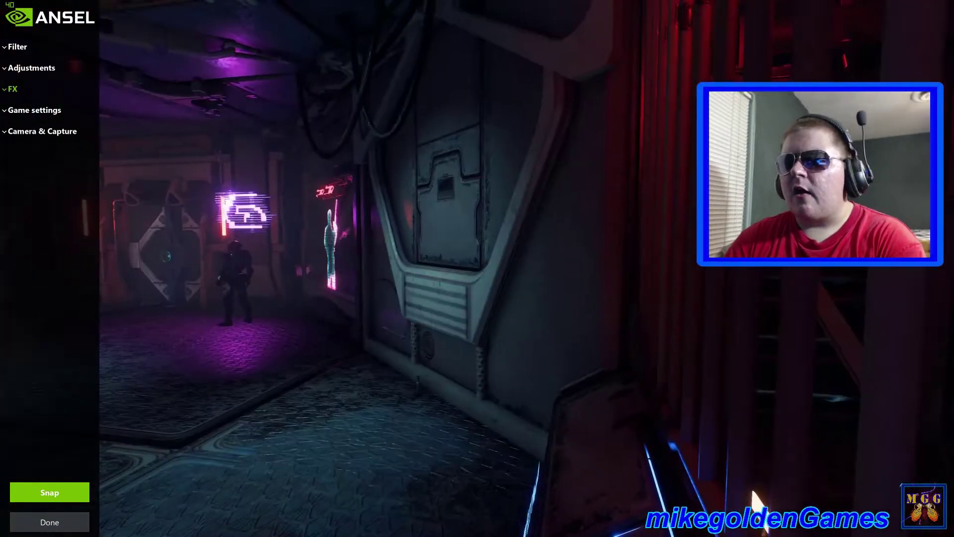
{"action": "key", "text": "w"}
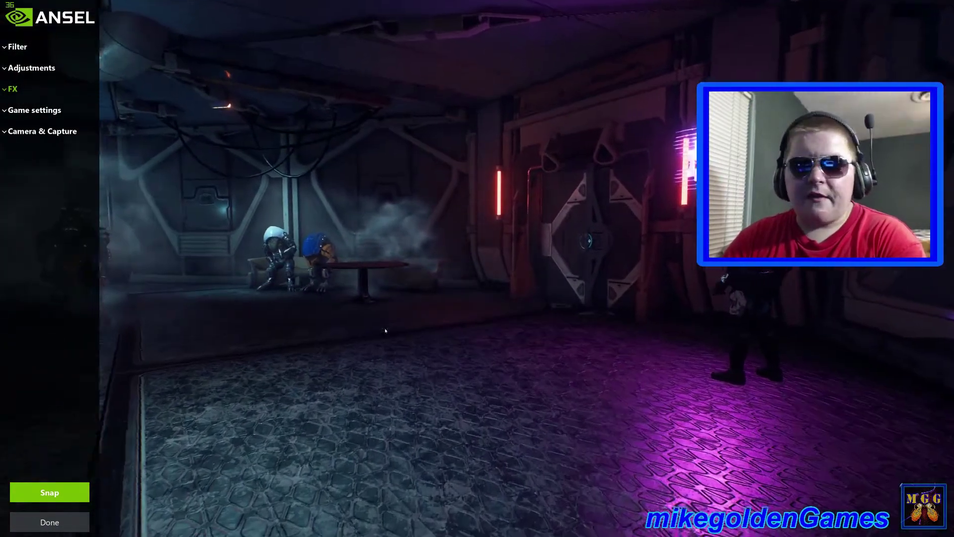
{"action": "left_click_drag", "start_coordinate": [385, 330], "coordinate": [541, 275]}
{"action": "key", "text": "w"}
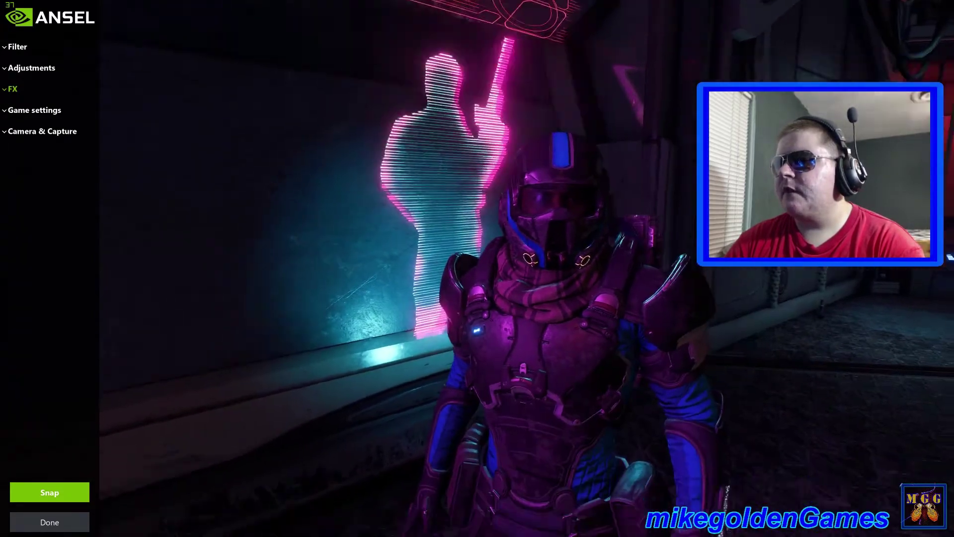
{"action": "left_click_drag", "start_coordinate": [477, 268], "coordinate": [456, 254]}
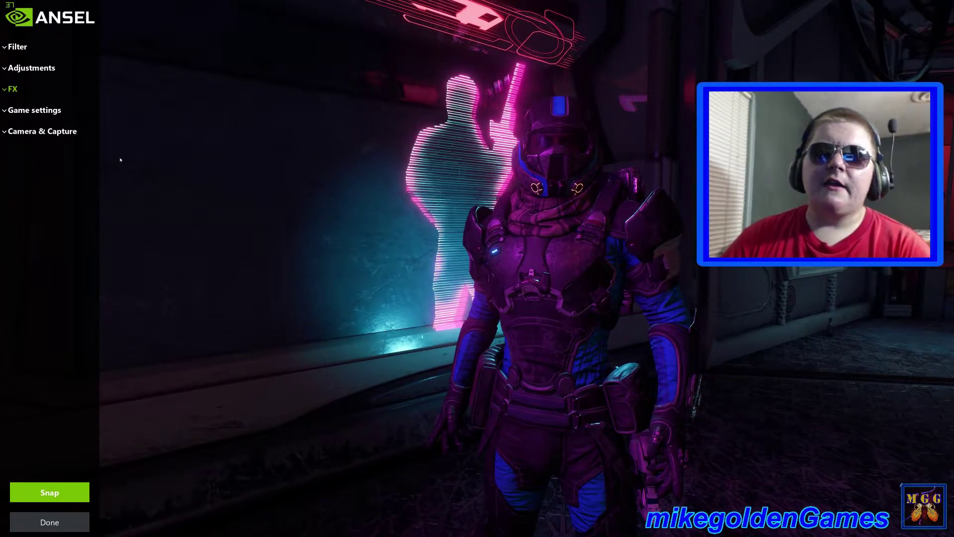
Step: Set the camera field of view to 93° and roll the shot 17°
{"action": "left_click", "coordinate": [46, 132]}
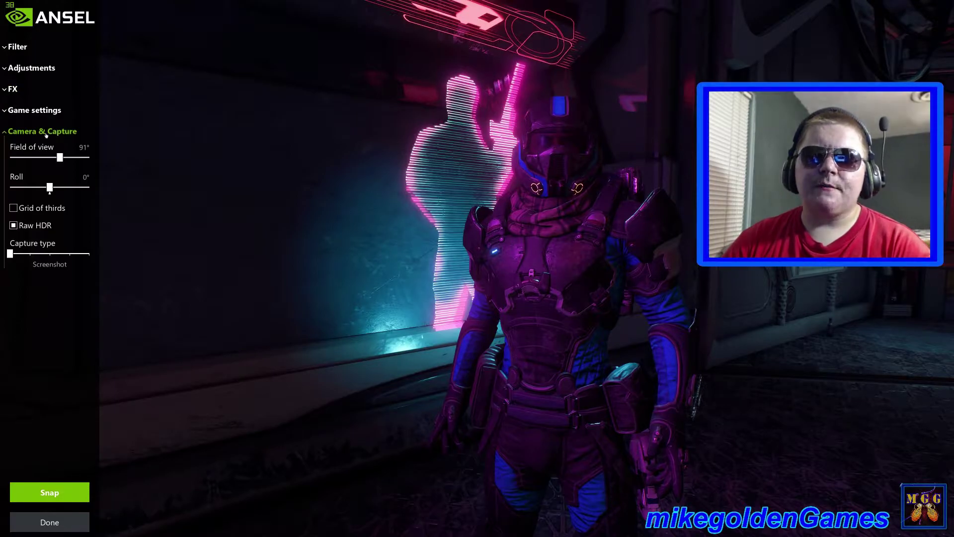
{"action": "left_click", "coordinate": [14, 157]}
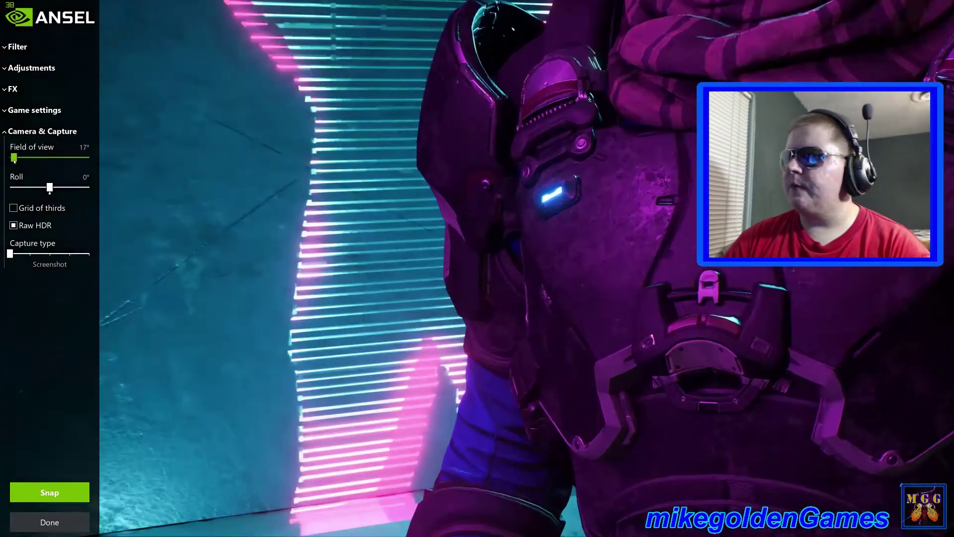
{"action": "left_click_drag", "start_coordinate": [14, 159], "coordinate": [2, 161]}
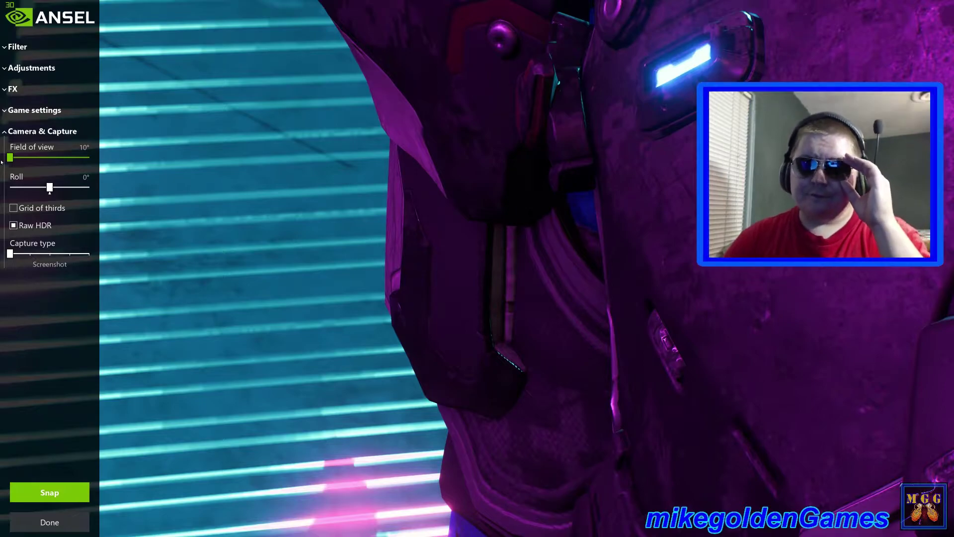
{"action": "left_click_drag", "start_coordinate": [6, 162], "coordinate": [59, 170]}
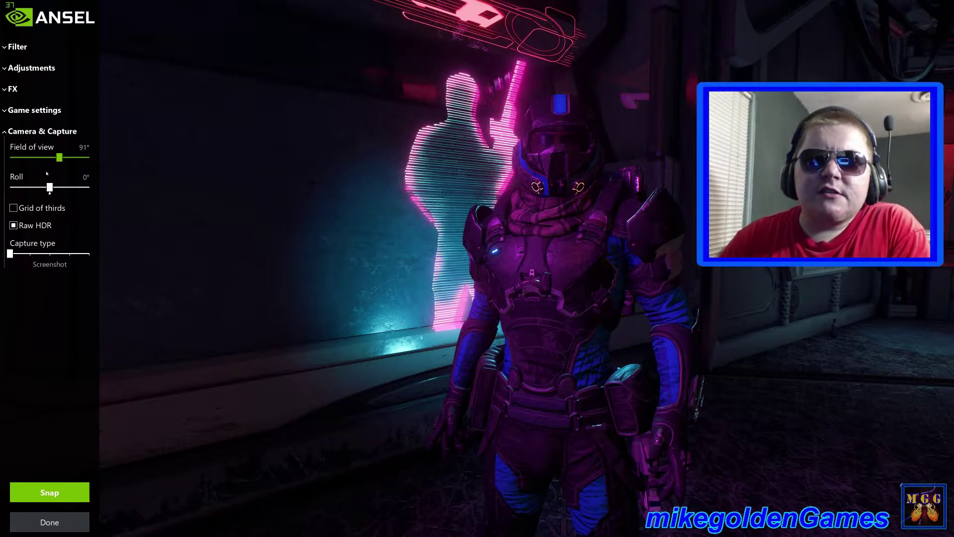
{"action": "left_click", "coordinate": [49, 186]}
{"action": "left_click_drag", "start_coordinate": [51, 192], "coordinate": [54, 195]}
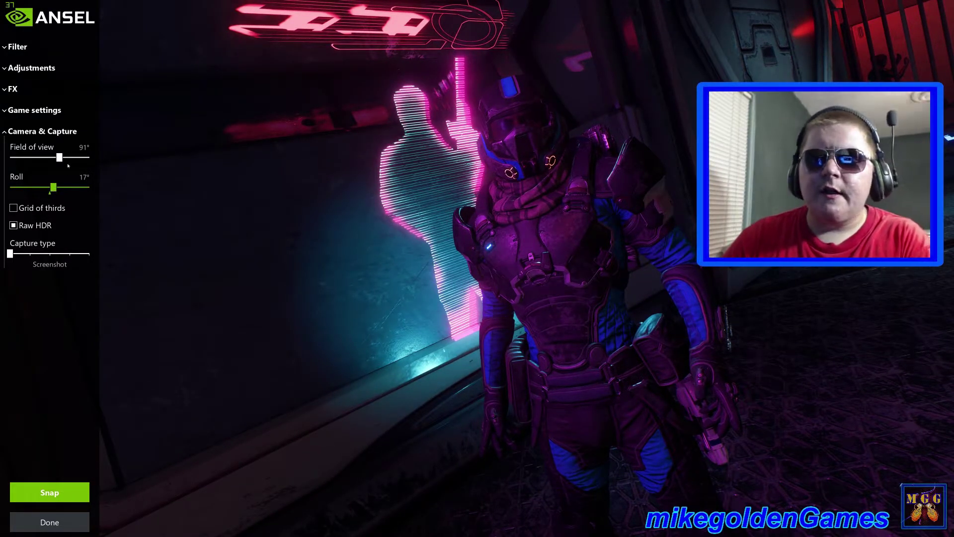
{"action": "left_click_drag", "start_coordinate": [60, 157], "coordinate": [61, 161]}
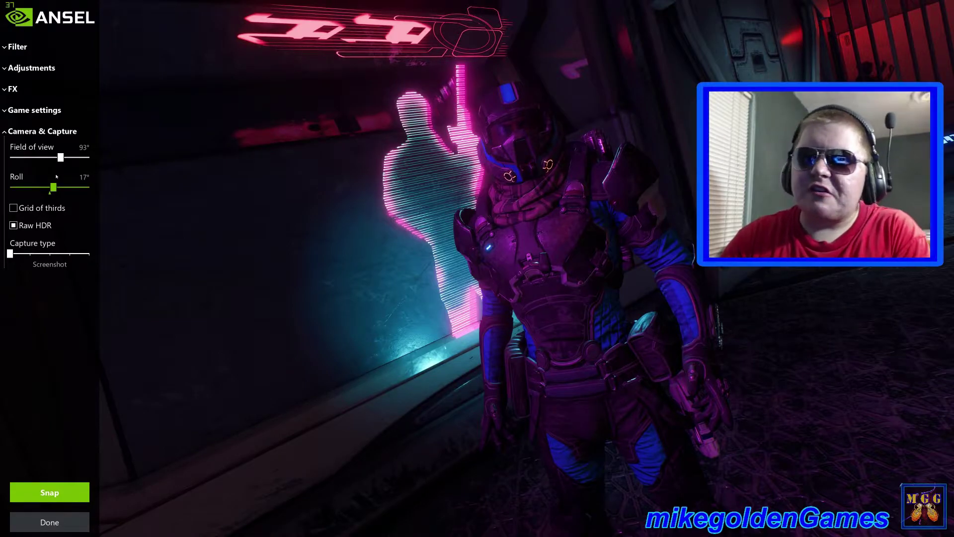
{"action": "left_click", "coordinate": [15, 226]}
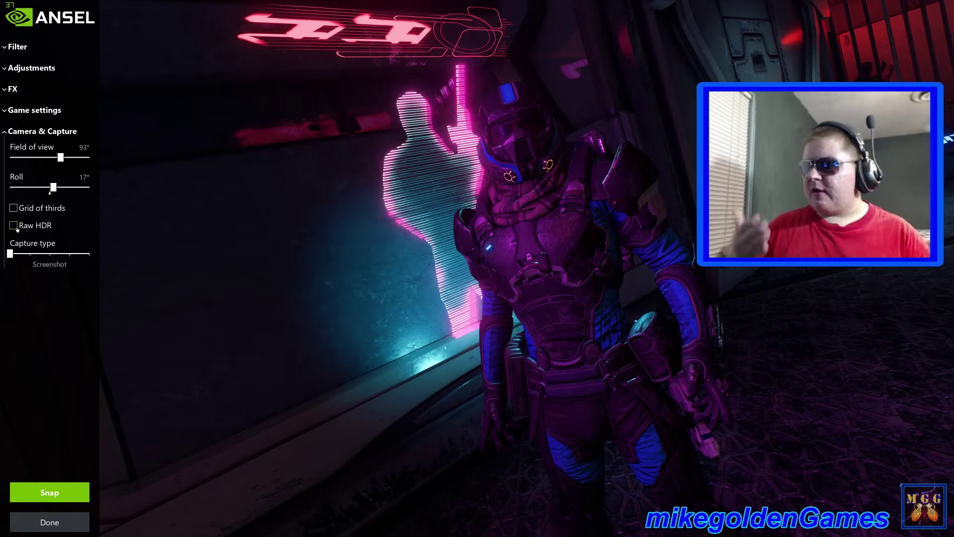
{"action": "left_click", "coordinate": [17, 229]}
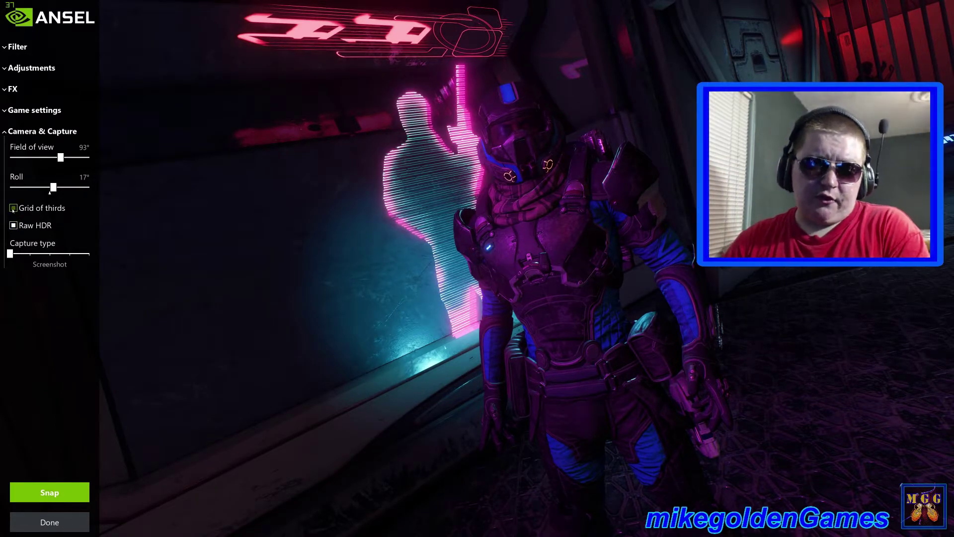
{"action": "left_click", "coordinate": [13, 209]}
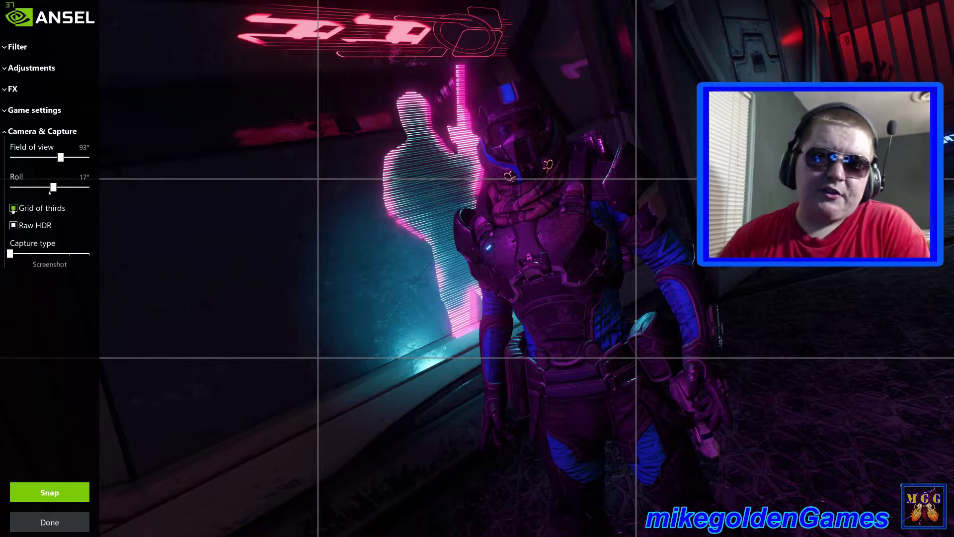
{"action": "left_click", "coordinate": [14, 209]}
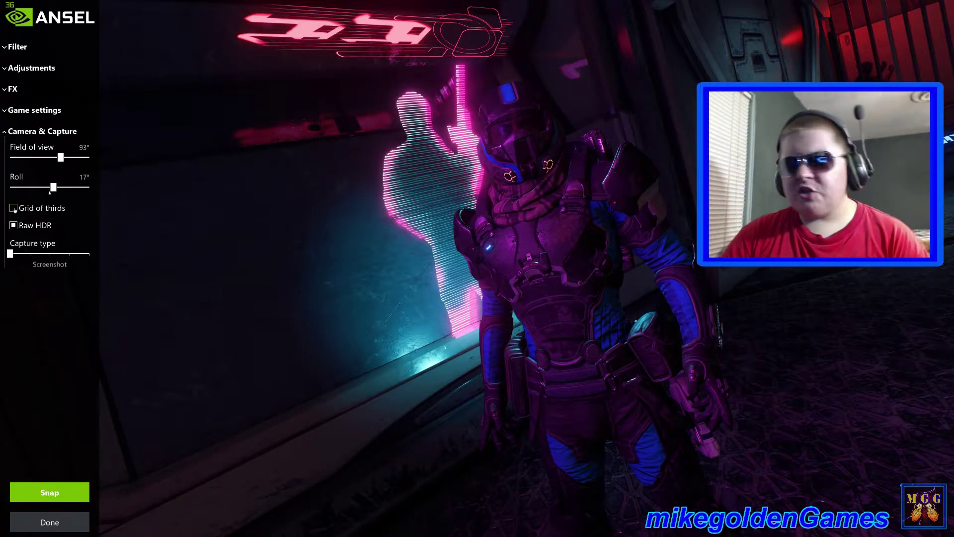
{"action": "left_click", "coordinate": [13, 208]}
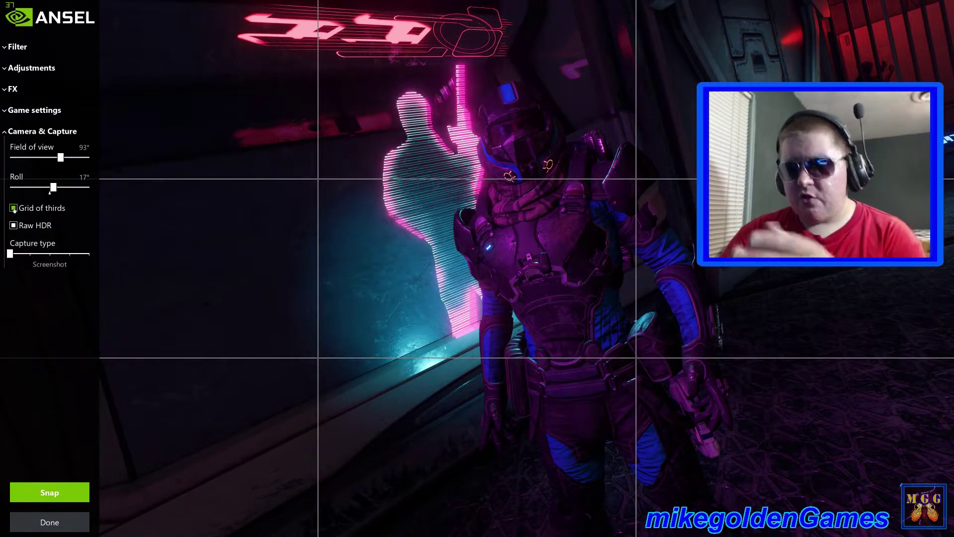
{"action": "left_click", "coordinate": [14, 208]}
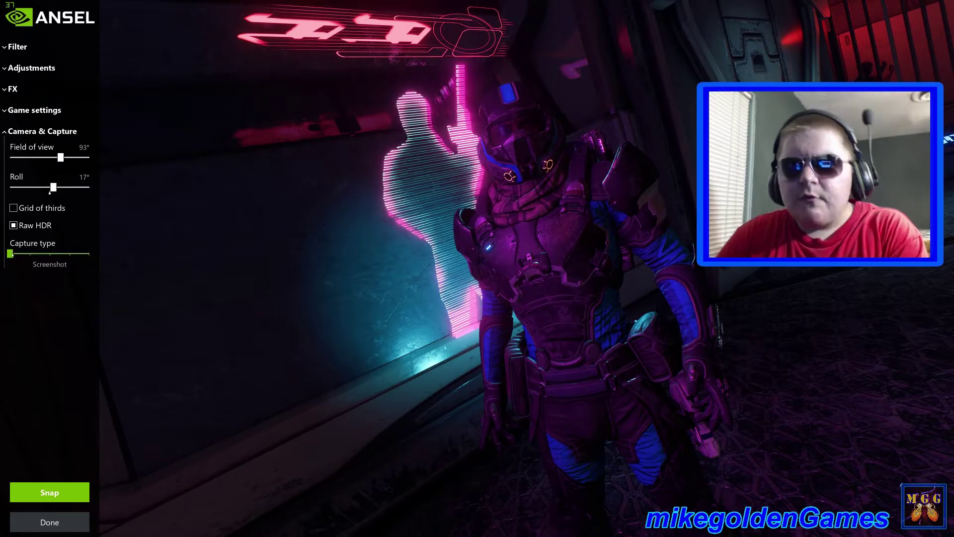
Step: Switch capture type to Super resolution at 15360 × 8640 (×4, about 1.5GB)
{"action": "left_click_drag", "start_coordinate": [9, 254], "coordinate": [29, 253]}
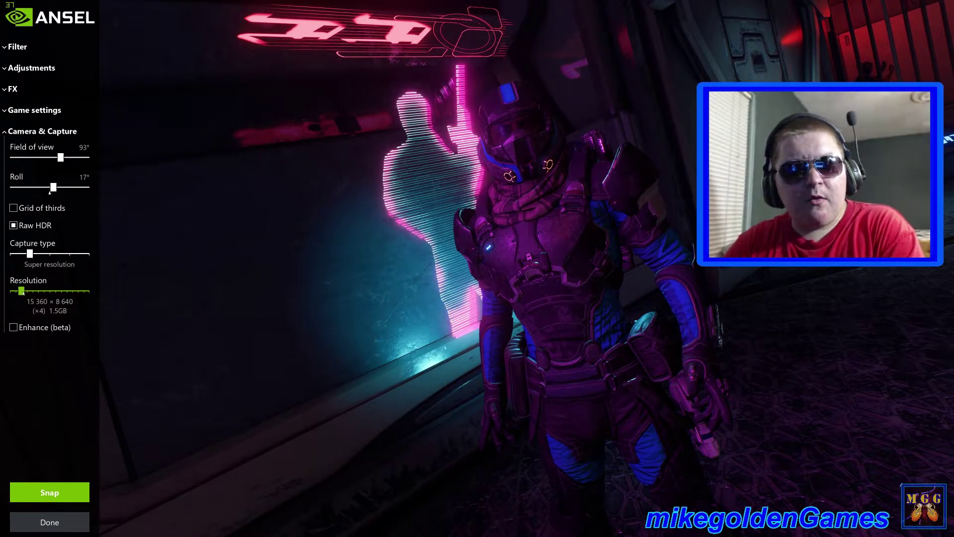
{"action": "left_click_drag", "start_coordinate": [23, 292], "coordinate": [93, 293]}
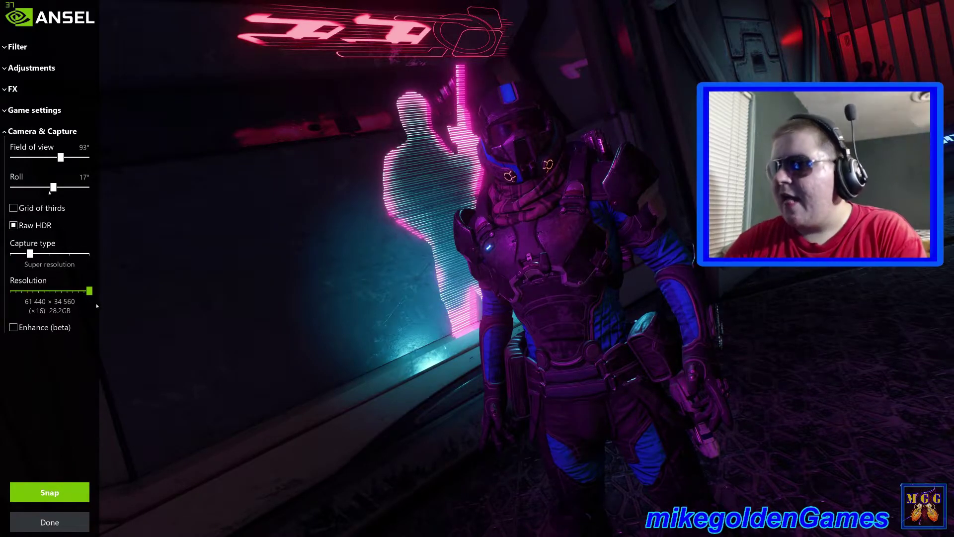
{"action": "left_click_drag", "start_coordinate": [89, 291], "coordinate": [23, 293]}
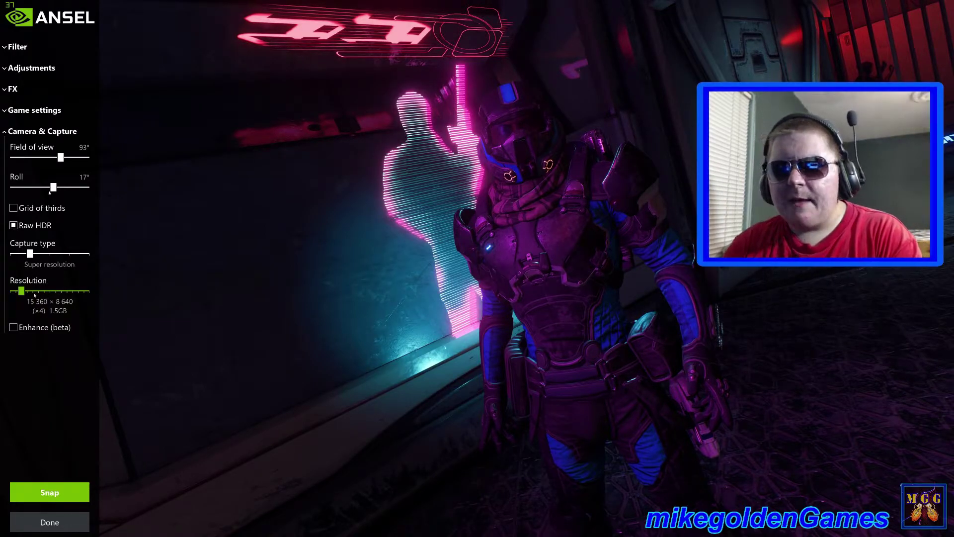
{"action": "mouse_move", "coordinate": [20, 291]}
{"action": "left_mouse_down"}
{"action": "mouse_move", "coordinate": [11, 292]}
{"action": "mouse_move", "coordinate": [21, 292]}
{"action": "left_mouse_up"}
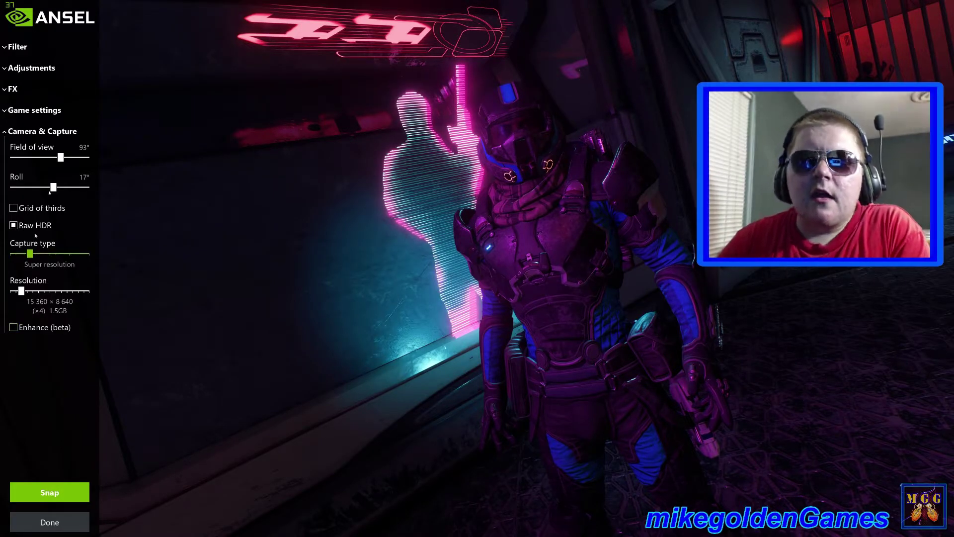
Step: Enable depth of field with Focus Distance 0.17, Maximum Blur 1.00, Far Start 0.11, Far End 0.37
{"action": "left_click", "coordinate": [36, 132]}
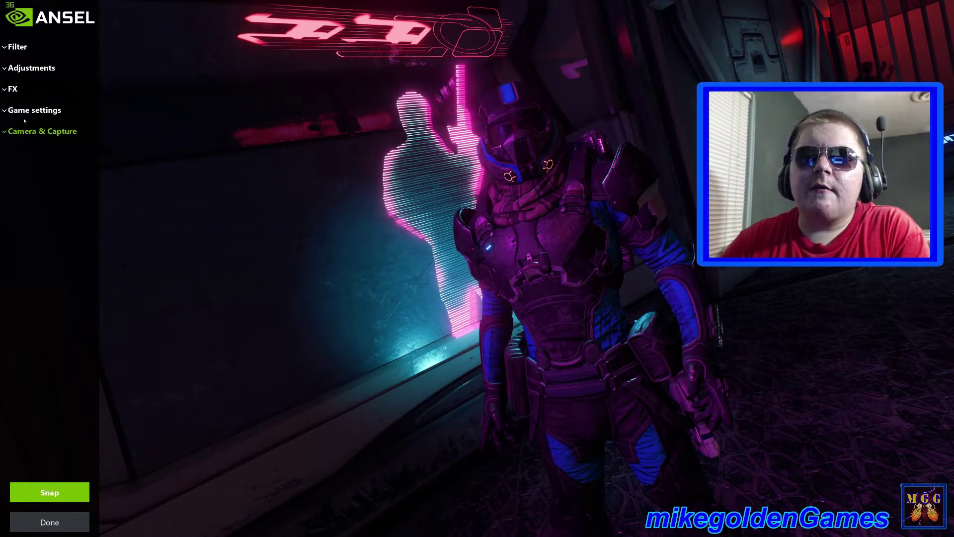
{"action": "left_click", "coordinate": [24, 115]}
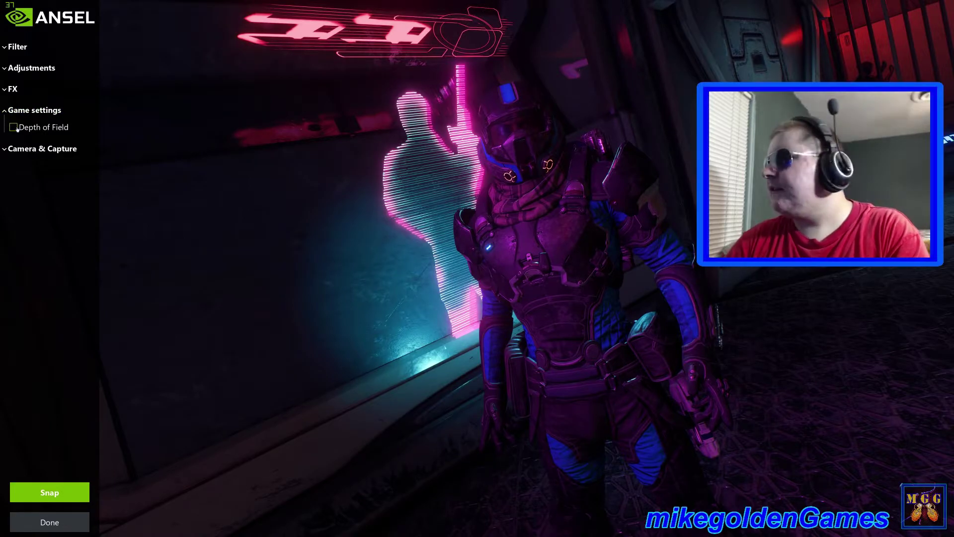
{"action": "left_click", "coordinate": [15, 128]}
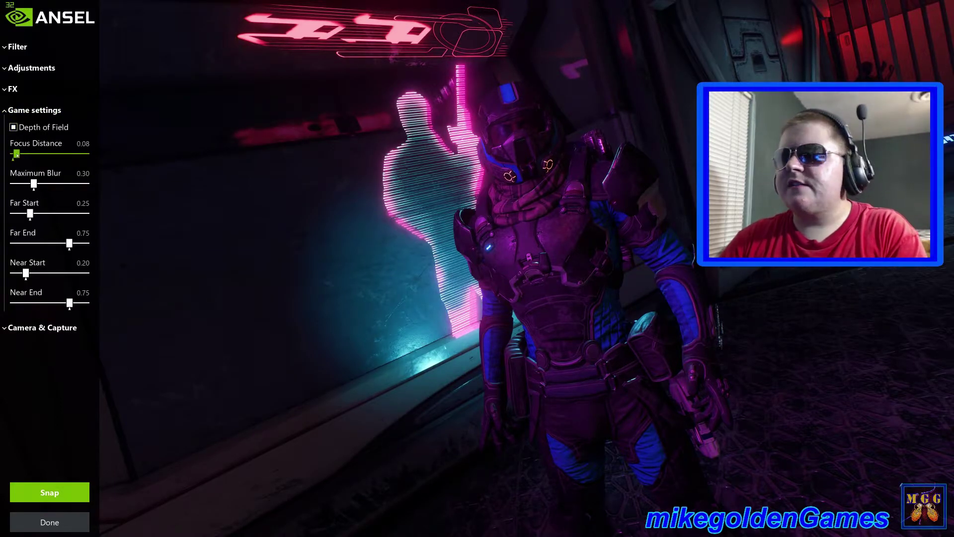
{"action": "mouse_move", "coordinate": [17, 155]}
{"action": "left_mouse_down"}
{"action": "mouse_move", "coordinate": [99, 161]}
{"action": "mouse_move", "coordinate": [5, 160]}
{"action": "left_mouse_up"}
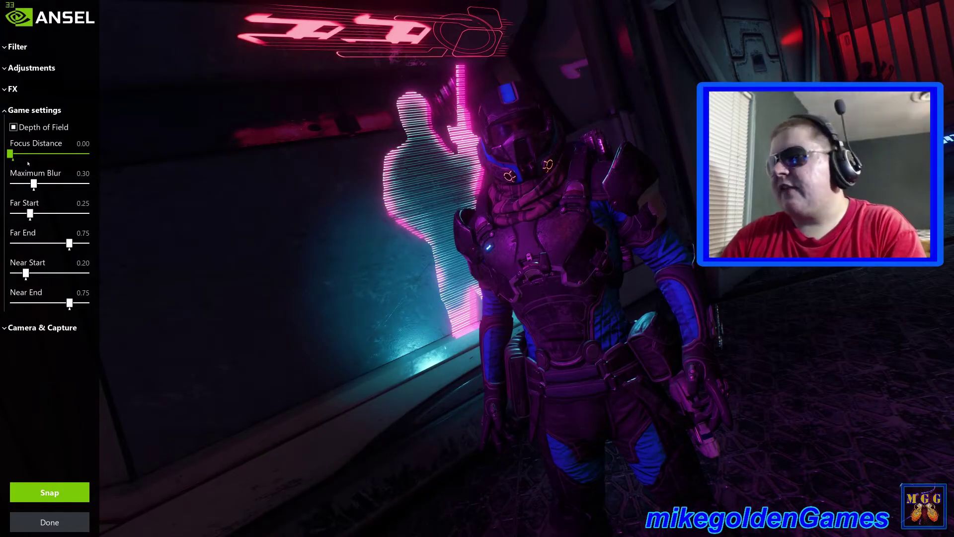
{"action": "left_click", "coordinate": [34, 183]}
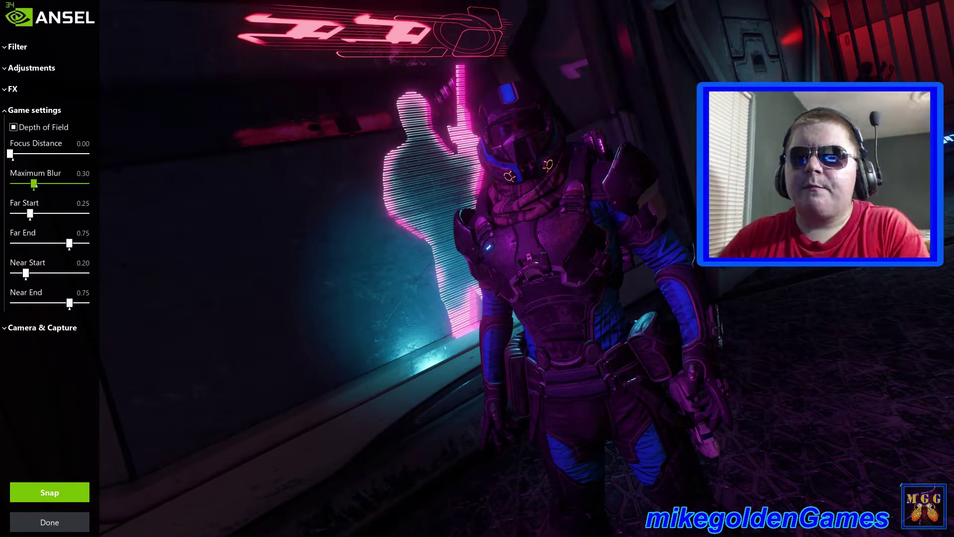
{"action": "left_click", "coordinate": [30, 213]}
{"action": "left_click_drag", "start_coordinate": [30, 217], "coordinate": [19, 214]}
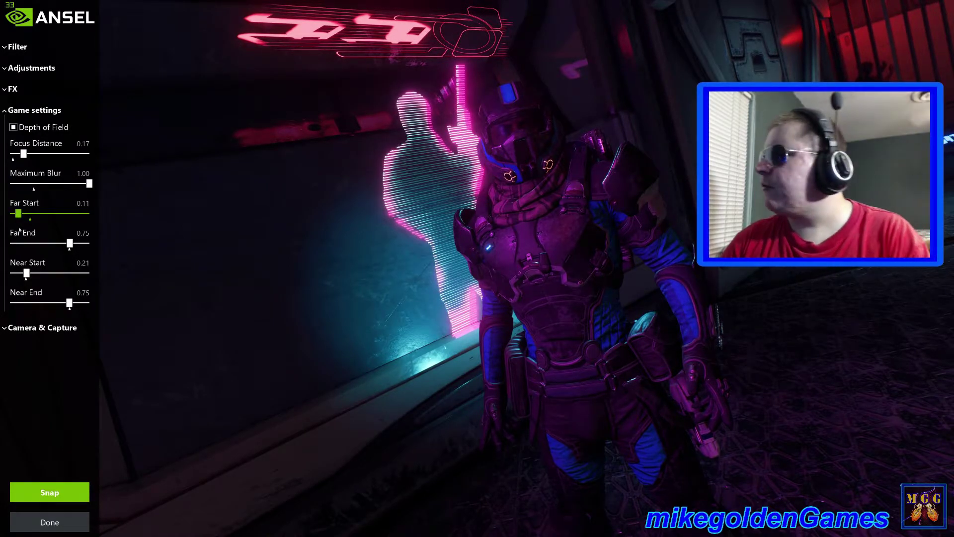
{"action": "left_click_drag", "start_coordinate": [69, 243], "coordinate": [39, 244]}
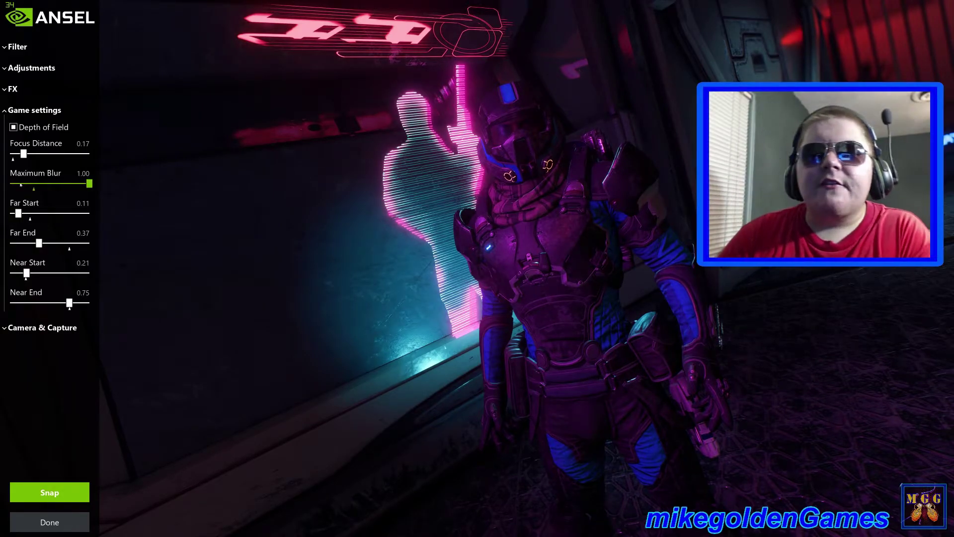
Step: Try the Sketch and Vignette effects, then set both back to 0%
{"action": "left_click", "coordinate": [27, 110]}
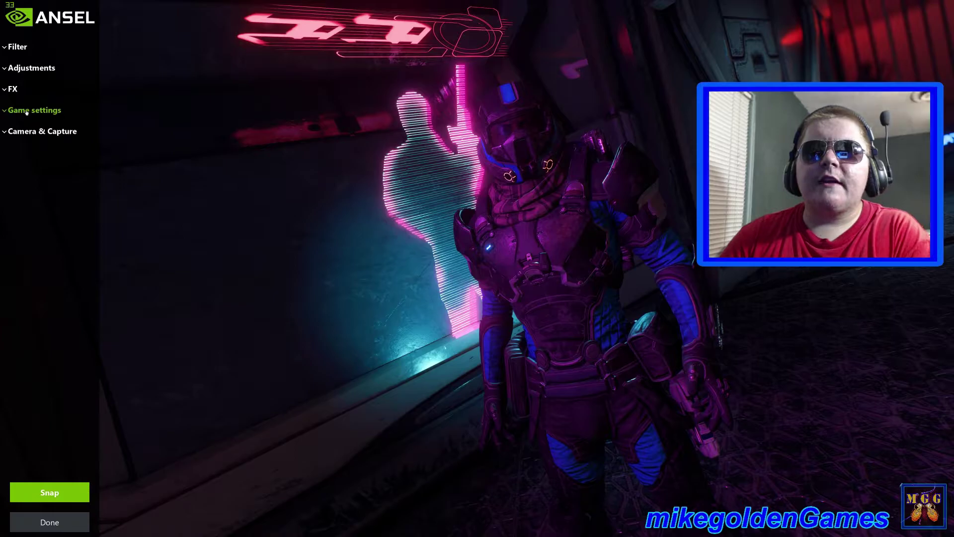
{"action": "left_click", "coordinate": [12, 89]}
{"action": "left_click_drag", "start_coordinate": [10, 115], "coordinate": [91, 123]}
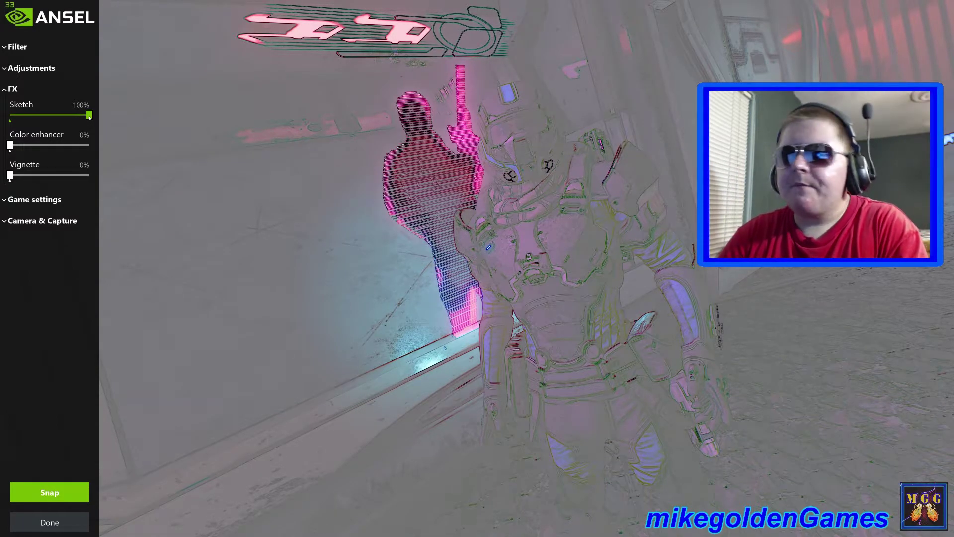
{"action": "mouse_move", "coordinate": [90, 117]}
{"action": "left_mouse_down"}
{"action": "mouse_move", "coordinate": [1, 125]}
{"action": "mouse_move", "coordinate": [15, 145]}
{"action": "mouse_move", "coordinate": [91, 150]}
{"action": "mouse_move", "coordinate": [10, 152]}
{"action": "mouse_move", "coordinate": [13, 176]}
{"action": "mouse_move", "coordinate": [148, 187]}
{"action": "left_mouse_up"}
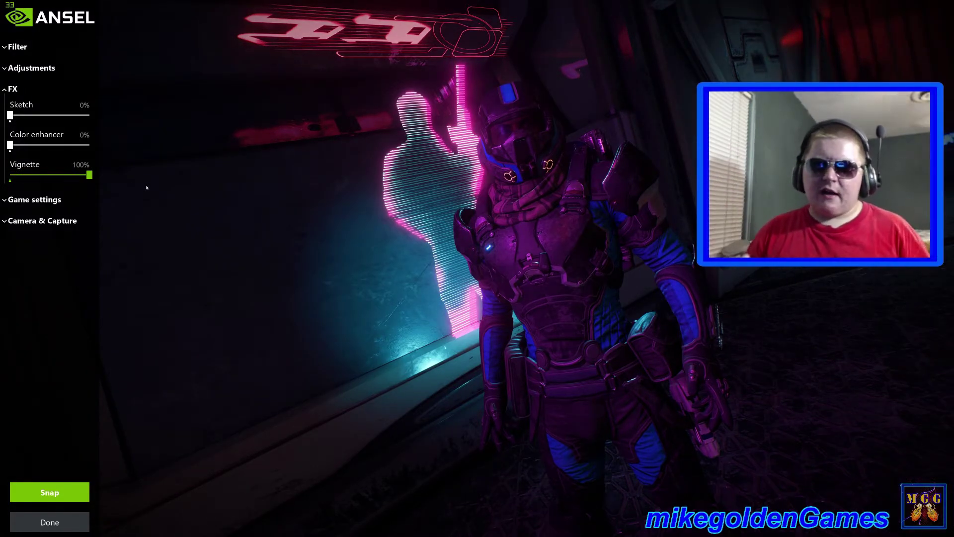
{"action": "left_click_drag", "start_coordinate": [88, 177], "coordinate": [1, 181]}
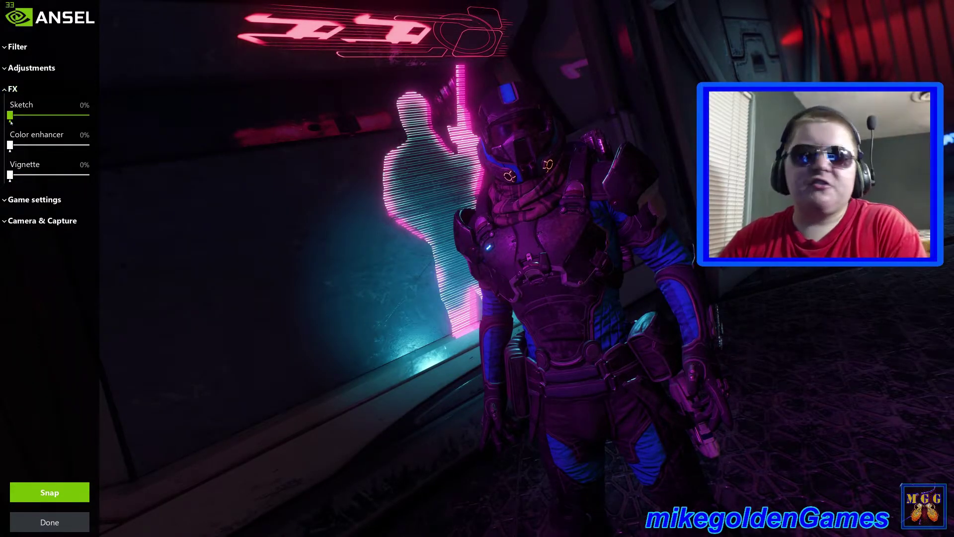
Step: Test brightness at 55% and vibrance, then return brightness to 0%
{"action": "left_click", "coordinate": [12, 90]}
{"action": "left_click", "coordinate": [27, 69]}
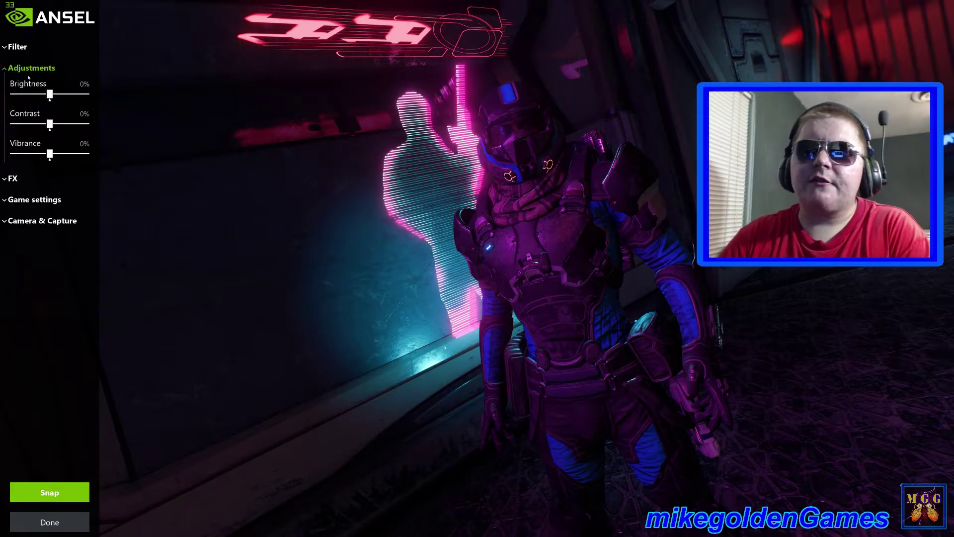
{"action": "left_click_drag", "start_coordinate": [50, 96], "coordinate": [50, 127]}
{"action": "left_click_drag", "start_coordinate": [72, 95], "coordinate": [50, 97]}
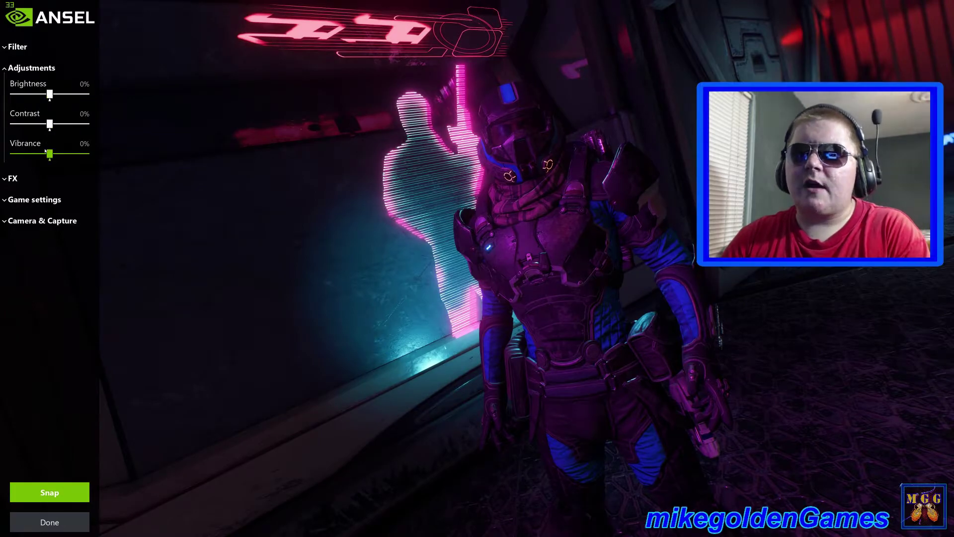
{"action": "mouse_move", "coordinate": [50, 154]}
{"action": "left_mouse_down"}
{"action": "mouse_move", "coordinate": [89, 154]}
{"action": "mouse_move", "coordinate": [50, 154]}
{"action": "left_mouse_up"}
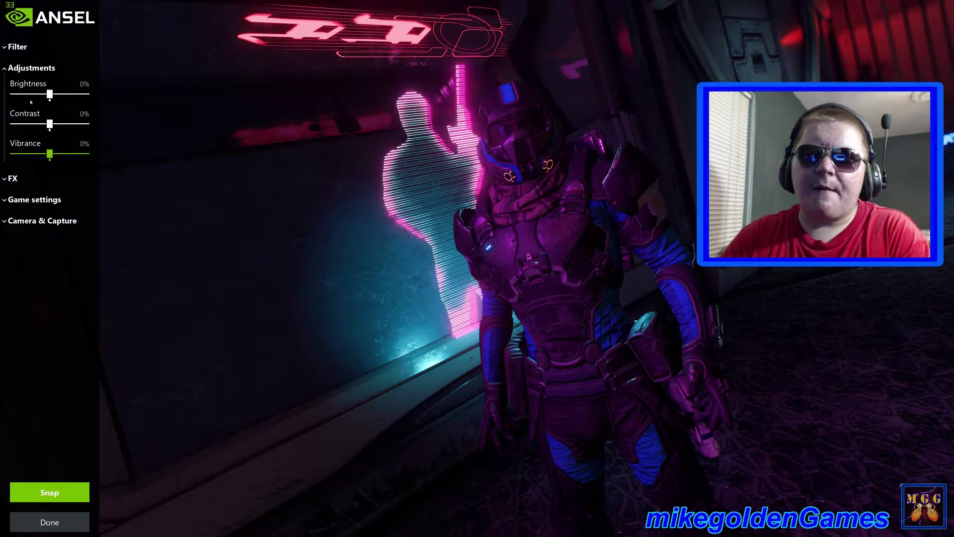
{"action": "left_click", "coordinate": [22, 69]}
Step: Preview the Black & White filter at 45% and Half-Tone at 40% intensity
{"action": "left_click", "coordinate": [24, 47]}
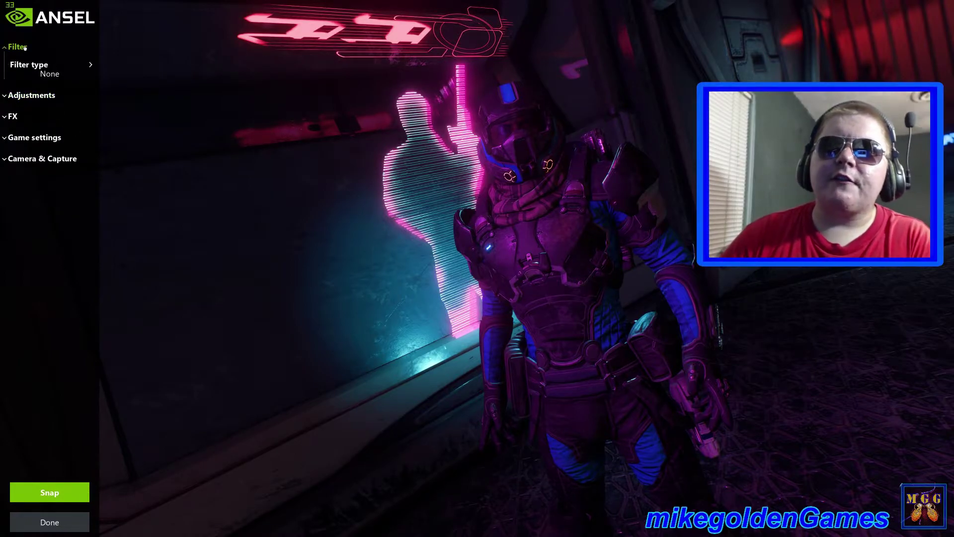
{"action": "left_click", "coordinate": [39, 63]}
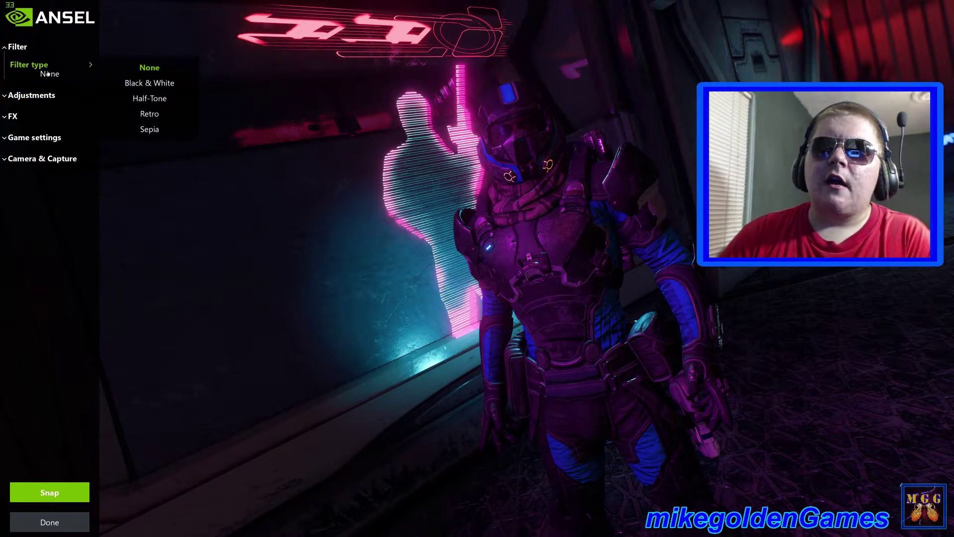
{"action": "left_click", "coordinate": [127, 83]}
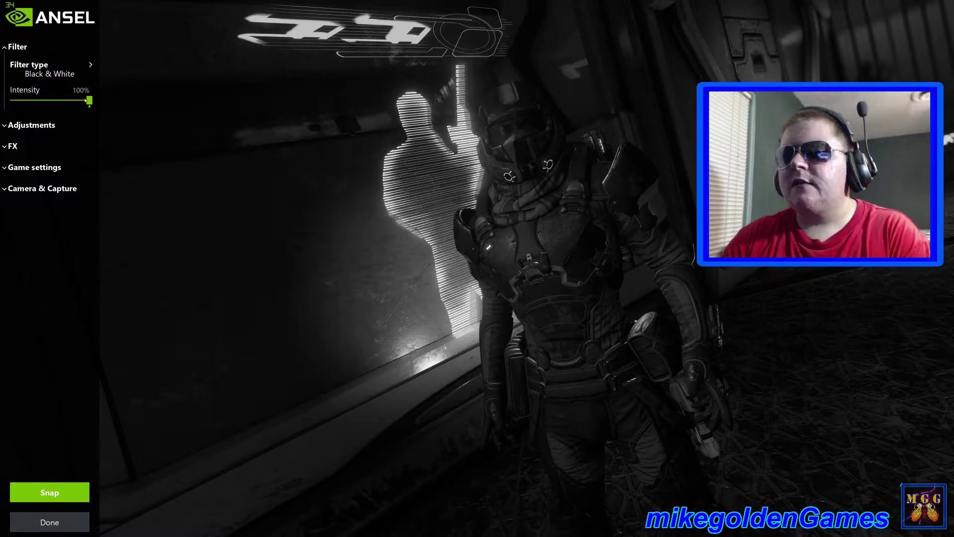
{"action": "mouse_move", "coordinate": [89, 105]}
{"action": "left_mouse_down"}
{"action": "mouse_move", "coordinate": [31, 105]}
{"action": "mouse_move", "coordinate": [90, 104]}
{"action": "left_mouse_up"}
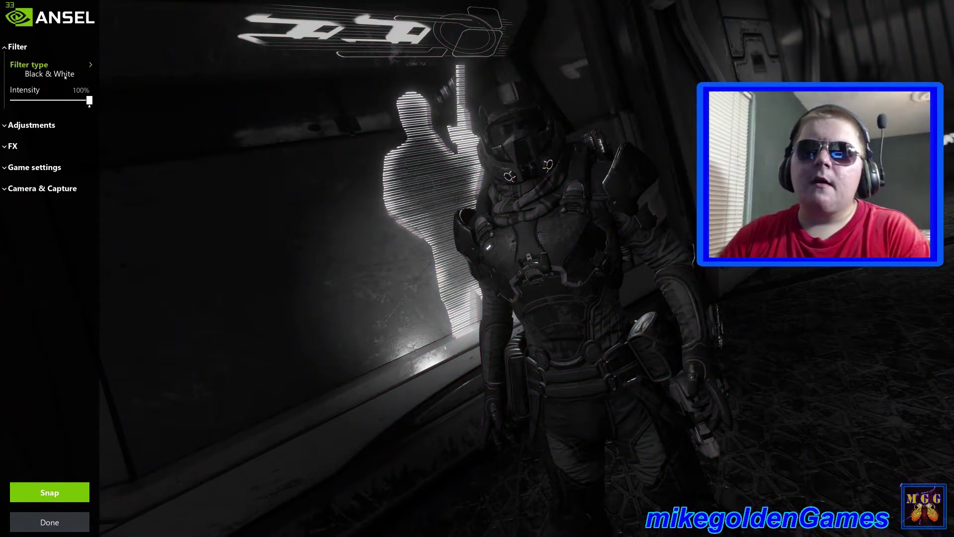
{"action": "left_click", "coordinate": [82, 83]}
{"action": "left_click", "coordinate": [133, 100]}
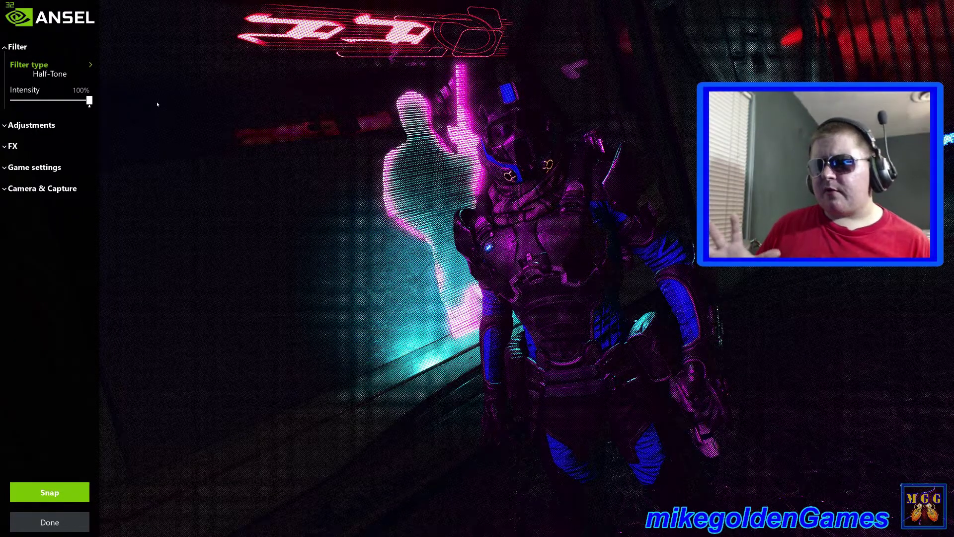
{"action": "left_click_drag", "start_coordinate": [90, 101], "coordinate": [119, 118]}
Step: Preview the Retro and Sepia filters, then set the filter type back to None
{"action": "left_click", "coordinate": [63, 74]}
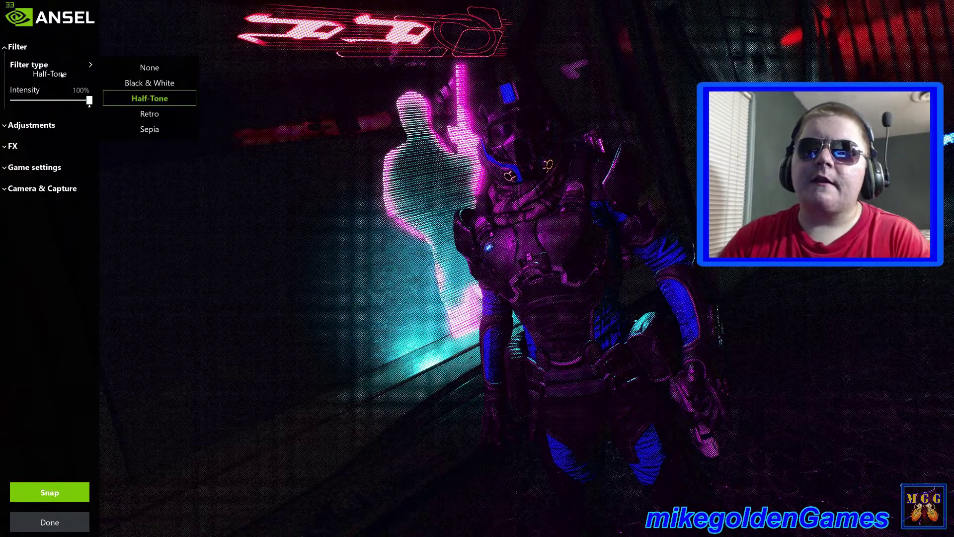
{"action": "left_click", "coordinate": [140, 114]}
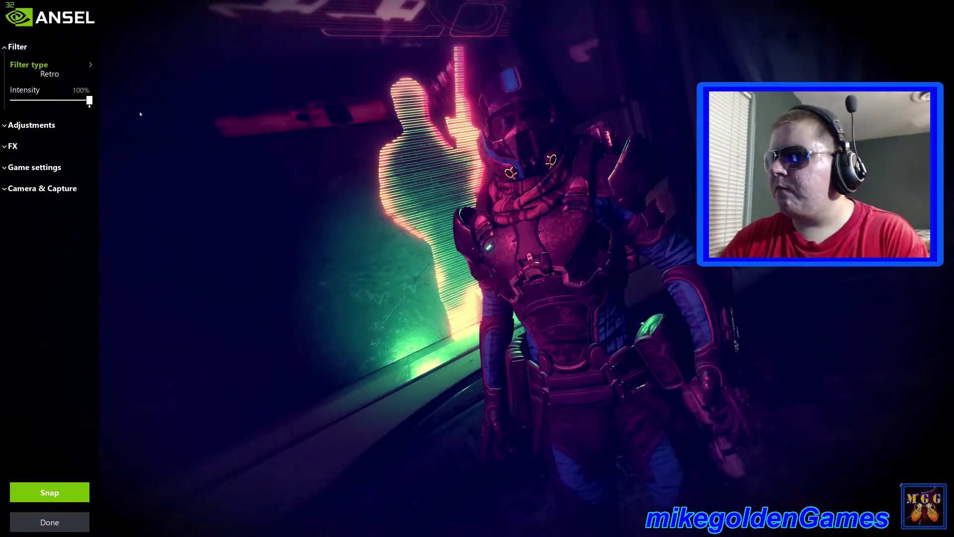
{"action": "left_click", "coordinate": [63, 77]}
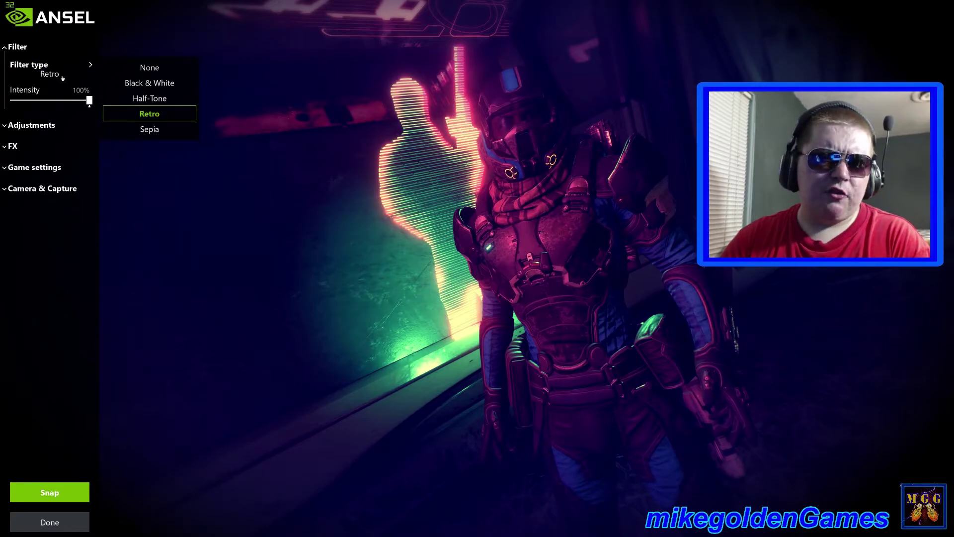
{"action": "left_click", "coordinate": [147, 128]}
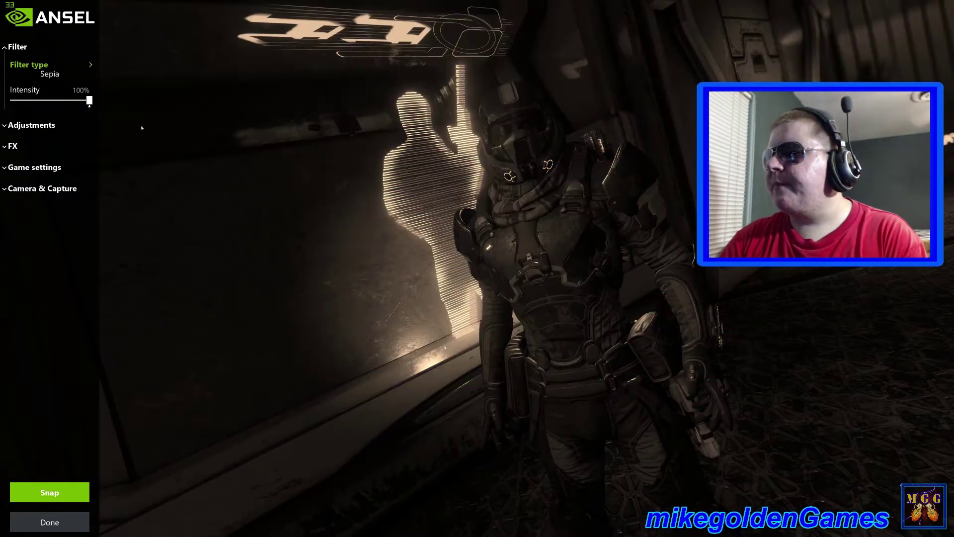
{"action": "left_click", "coordinate": [61, 70]}
{"action": "left_click", "coordinate": [143, 70]}
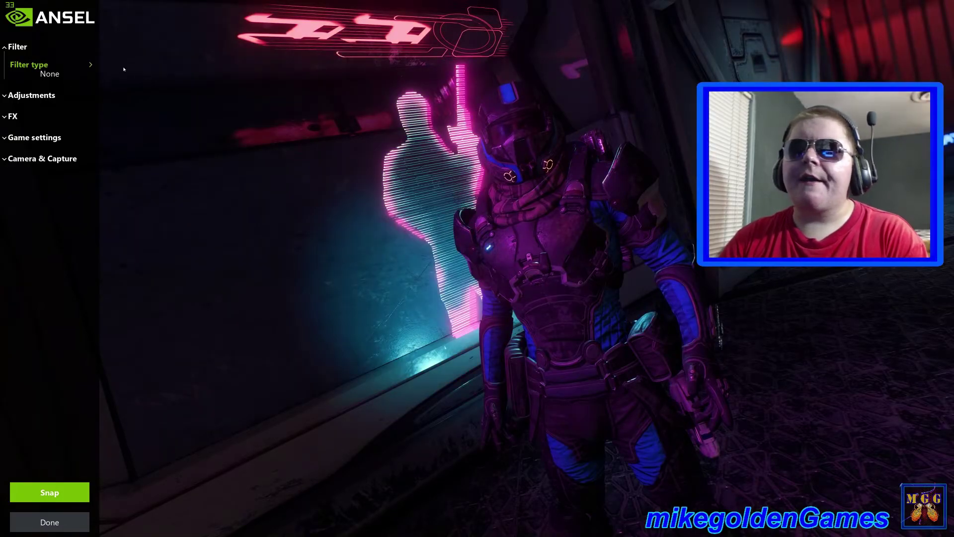
{"action": "left_click", "coordinate": [16, 46]}
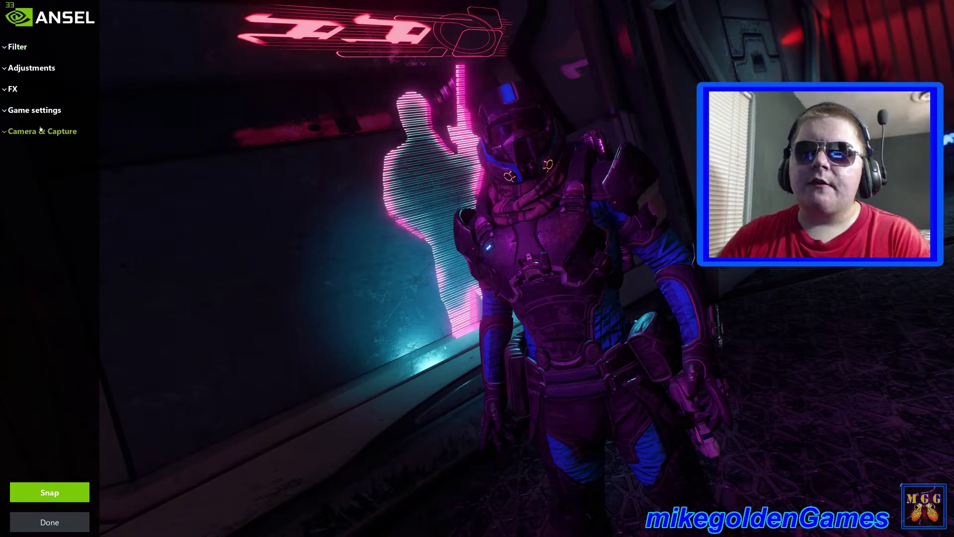
Step: Snap the 15360 × 8640 super-resolution Raw HDR shot, then exit Ansel to the game
{"action": "left_click", "coordinate": [41, 129]}
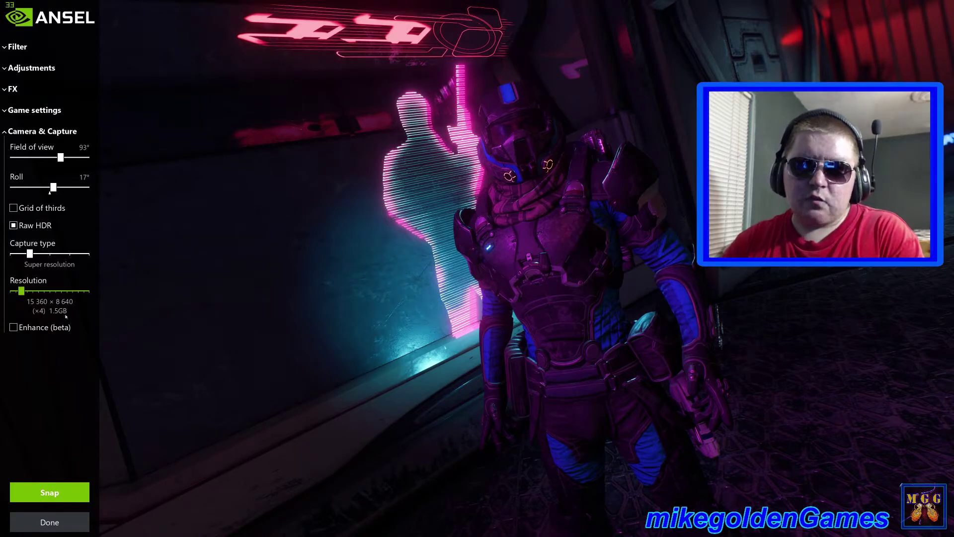
{"action": "left_click", "coordinate": [52, 493]}
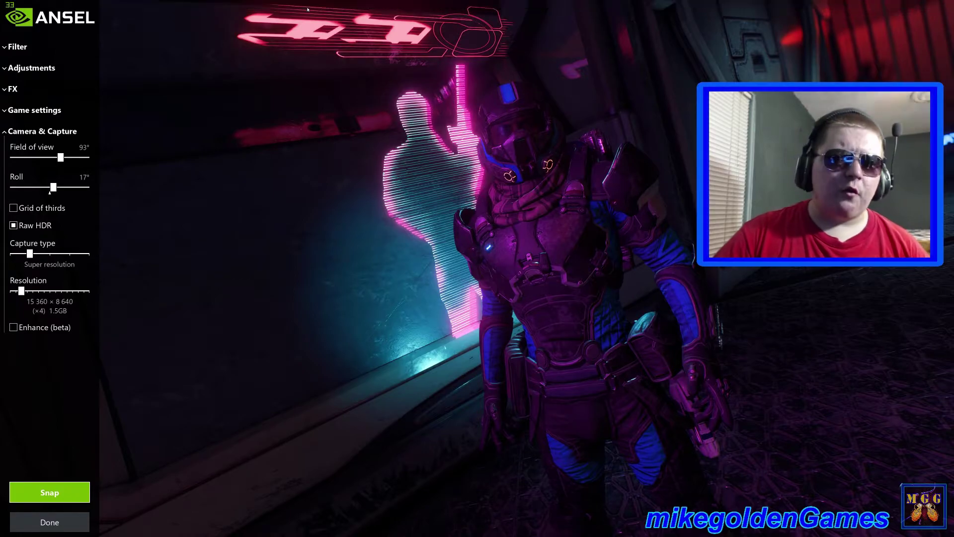
{"action": "left_click", "coordinate": [50, 522]}
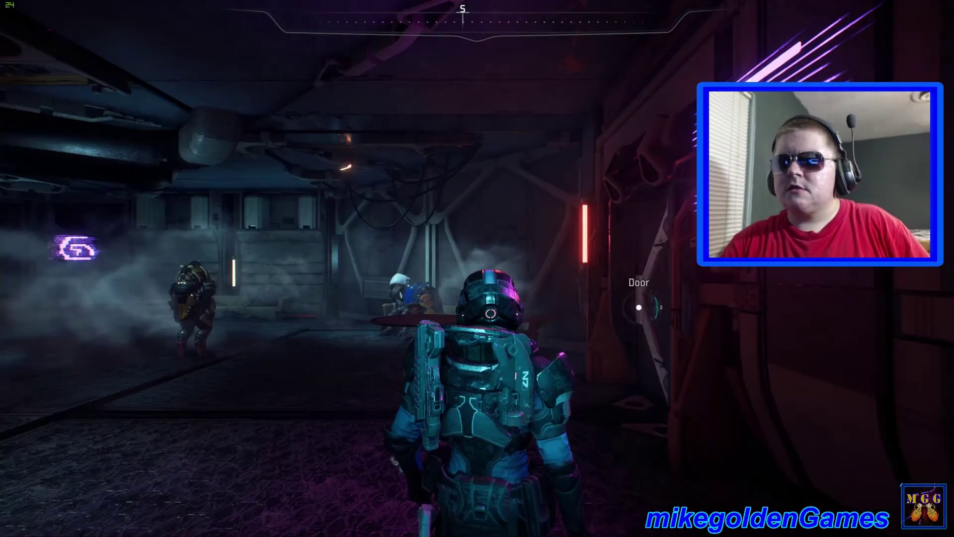
{"action": "key", "text": "Escape"}
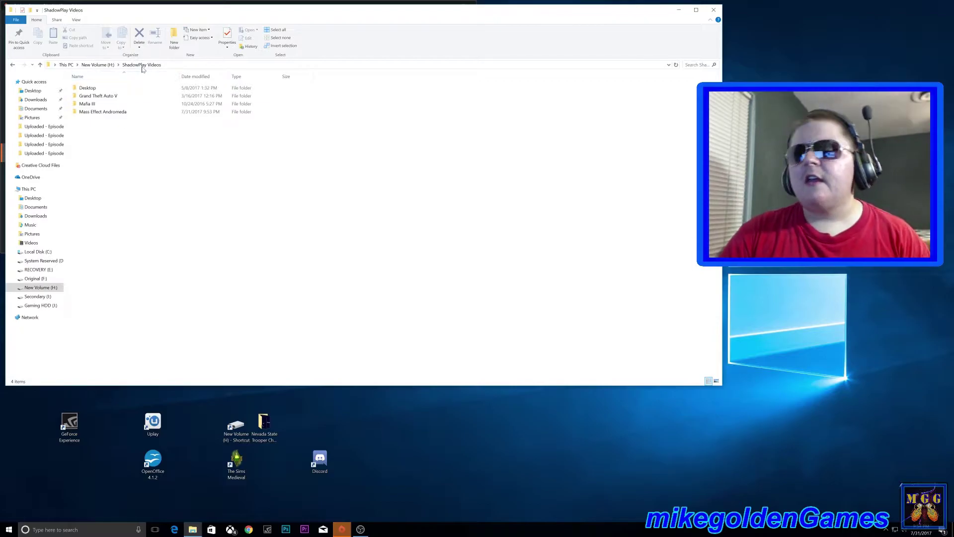
Step: Open the Mass Effect Andromeda folder and select the third EXR capture
{"action": "double_click", "coordinate": [104, 112]}
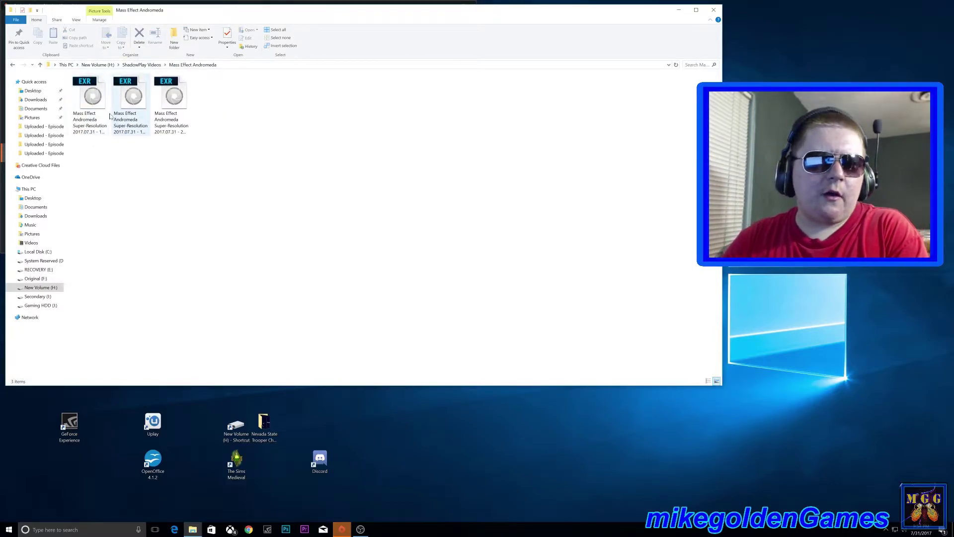
{"action": "left_click", "coordinate": [179, 103]}
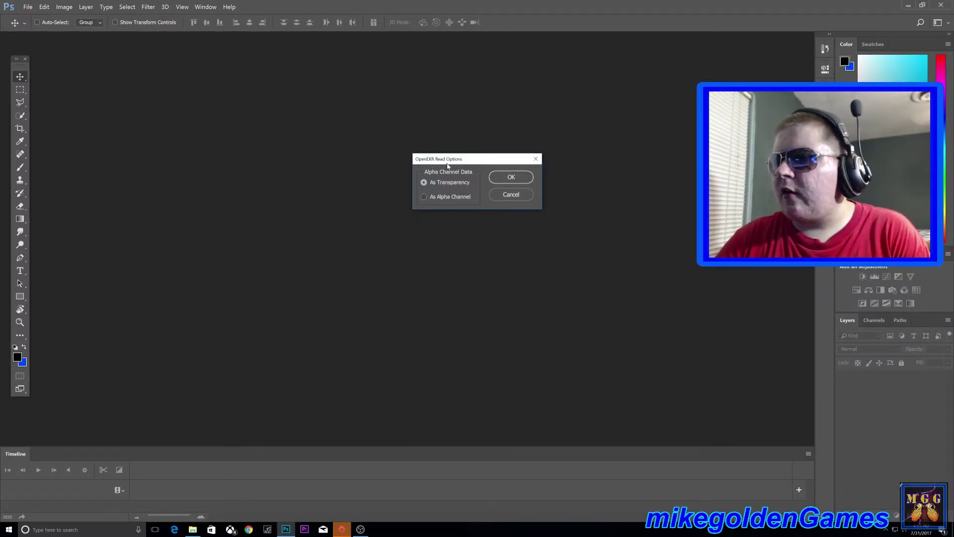
Step: Accept the OpenEXR Read Options with alpha As Transparency to load the 32-bit capture
{"action": "left_click", "coordinate": [529, 178]}
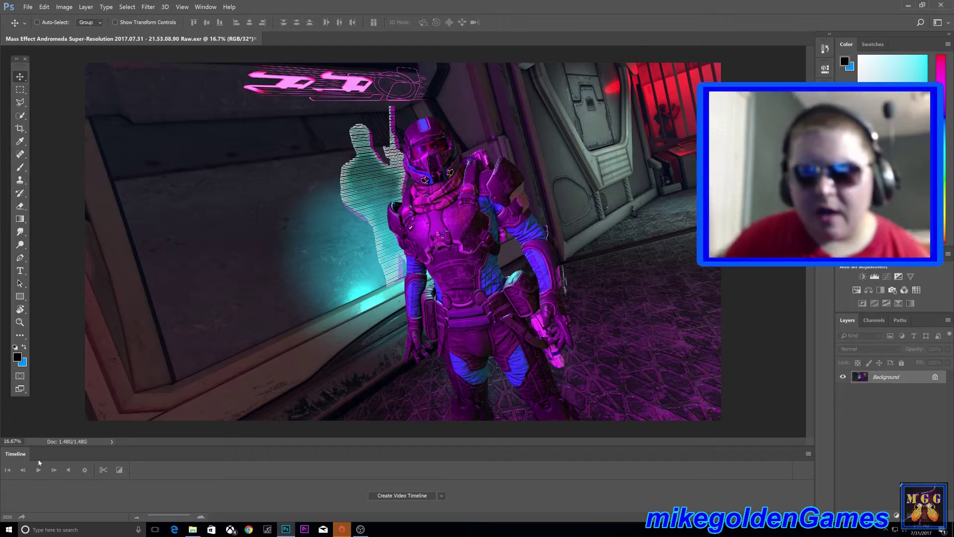
Step: Zoom the neon-wall screenshot to 50% and scroll up toward the helmet
{"action": "left_click", "coordinate": [12, 441]}
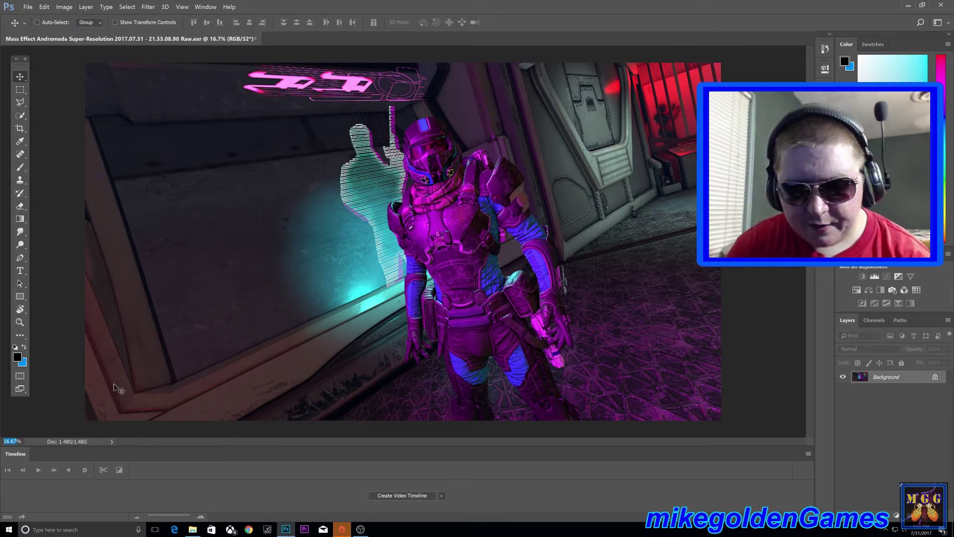
{"action": "type", "text": "50"}
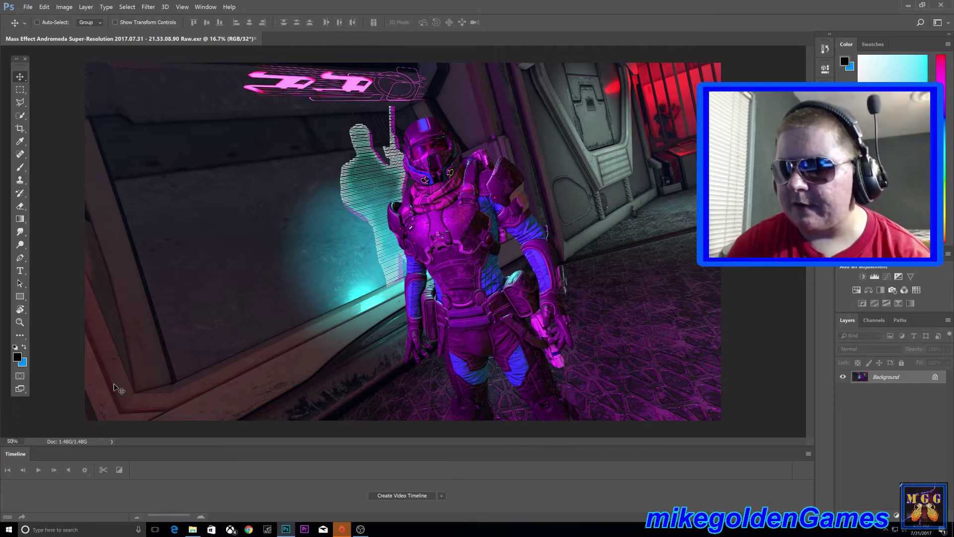
{"action": "key", "text": "Return"}
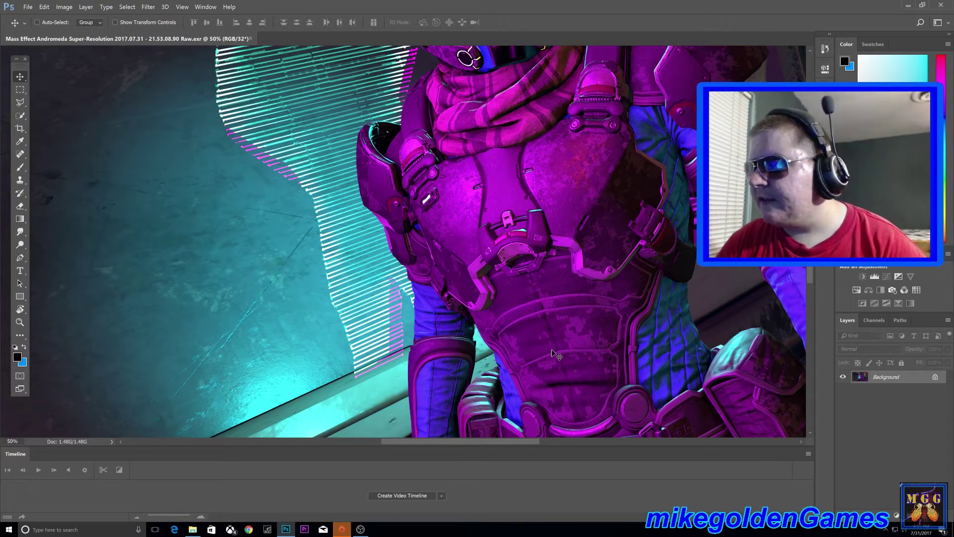
{"action": "scroll", "coordinate": [578, 338], "scroll_direction": "up", "scroll_amount": 4}
{"action": "scroll", "coordinate": [578, 338], "scroll_direction": "up", "scroll_amount": 5}
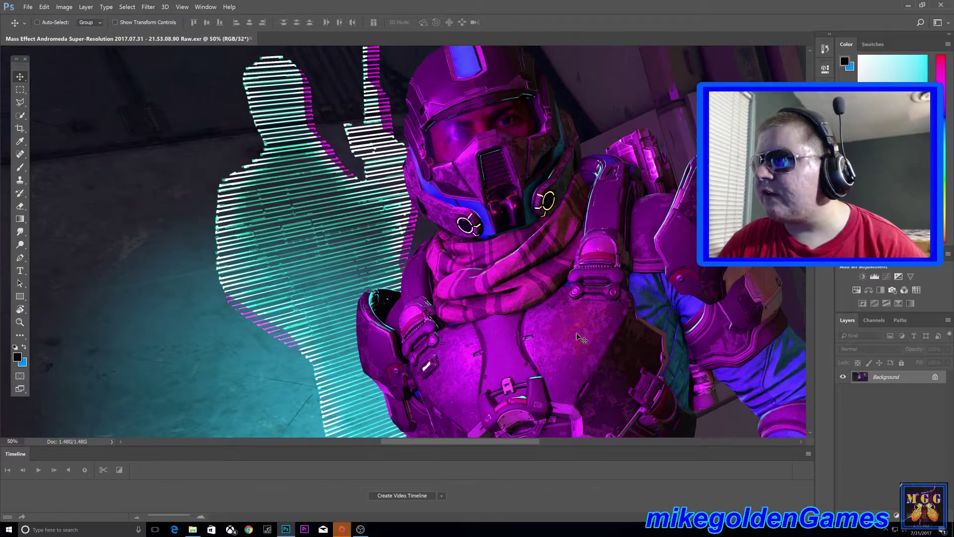
{"action": "scroll", "coordinate": [557, 333], "scroll_direction": "up", "scroll_amount": 1}
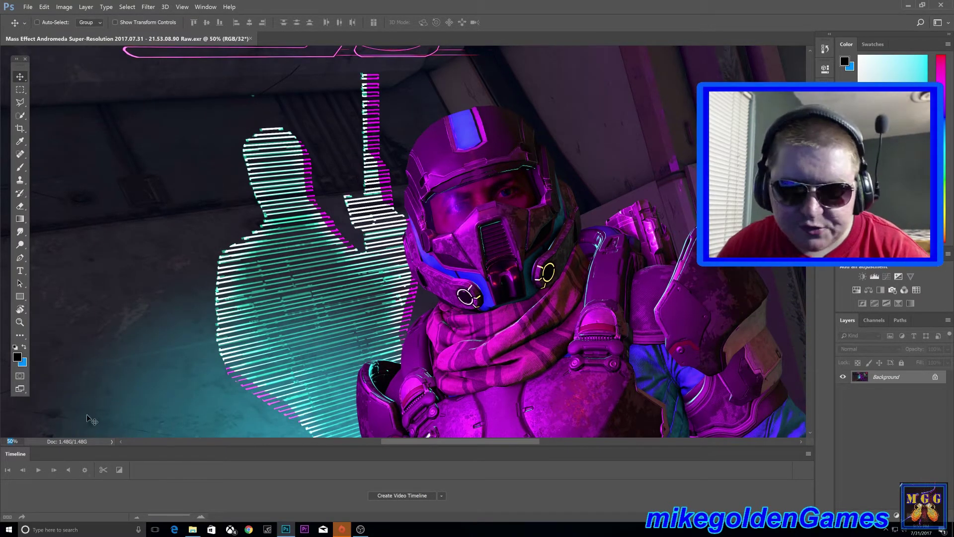
Step: View the image at 100% and scroll from the helmet down to the legs
{"action": "type", "text": "100"}
{"action": "key", "text": "Return"}
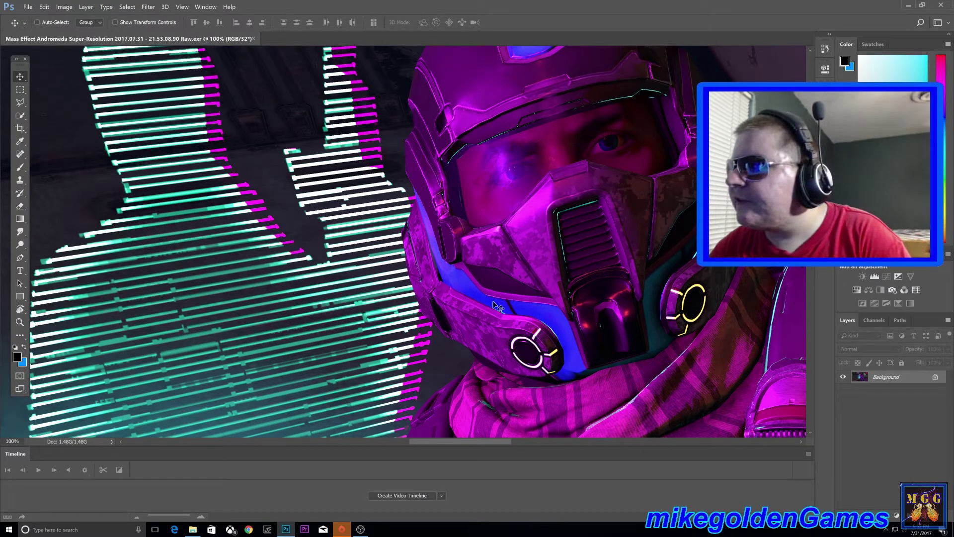
{"action": "scroll", "coordinate": [494, 305], "scroll_direction": "up", "scroll_amount": 1}
{"action": "scroll", "coordinate": [485, 301], "scroll_direction": "up", "scroll_amount": 1}
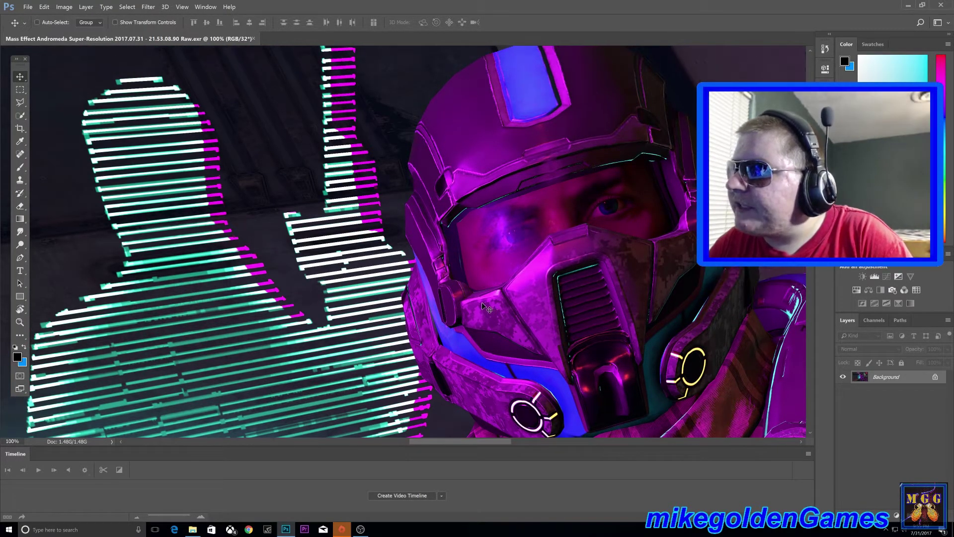
{"action": "scroll", "coordinate": [492, 303], "scroll_direction": "down", "scroll_amount": 7}
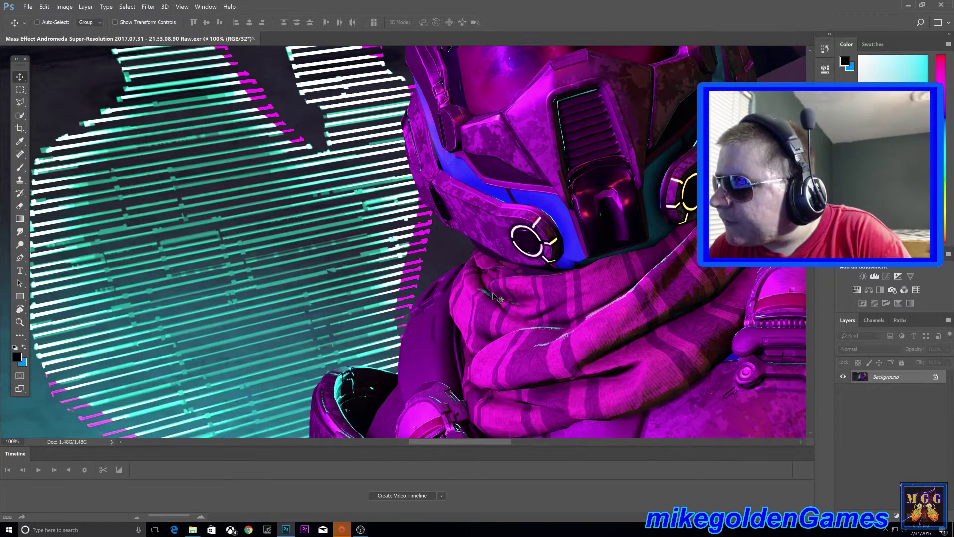
{"action": "scroll", "coordinate": [494, 297], "scroll_direction": "down", "scroll_amount": 2}
{"action": "scroll", "coordinate": [586, 308], "scroll_direction": "down", "scroll_amount": 2}
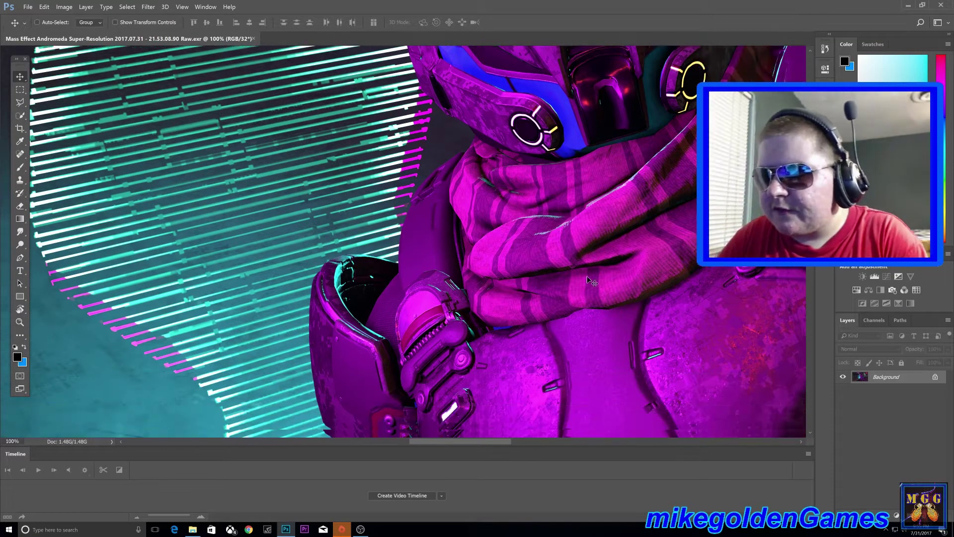
{"action": "scroll", "coordinate": [539, 237], "scroll_direction": "down", "scroll_amount": 2}
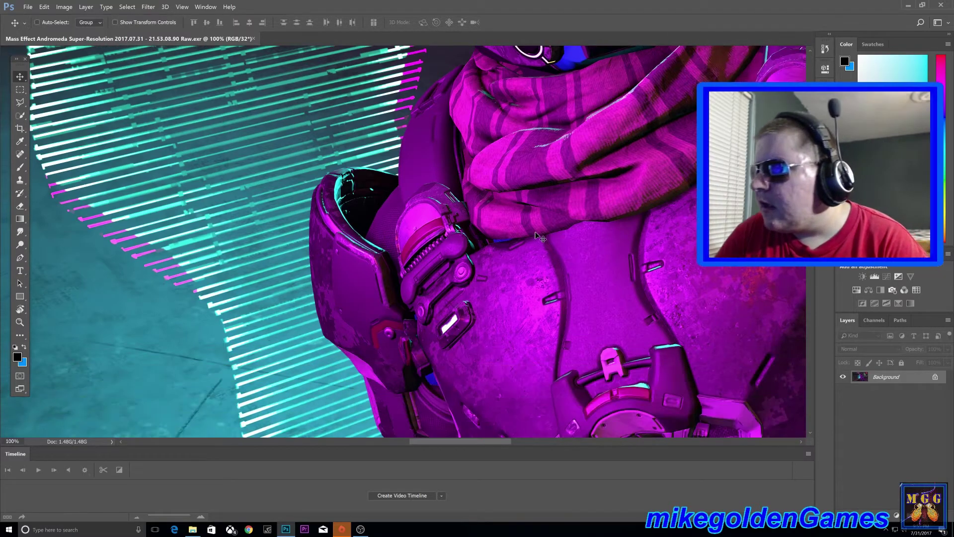
{"action": "scroll", "coordinate": [539, 237], "scroll_direction": "down", "scroll_amount": 2}
{"action": "scroll", "coordinate": [553, 209], "scroll_direction": "down", "scroll_amount": 3}
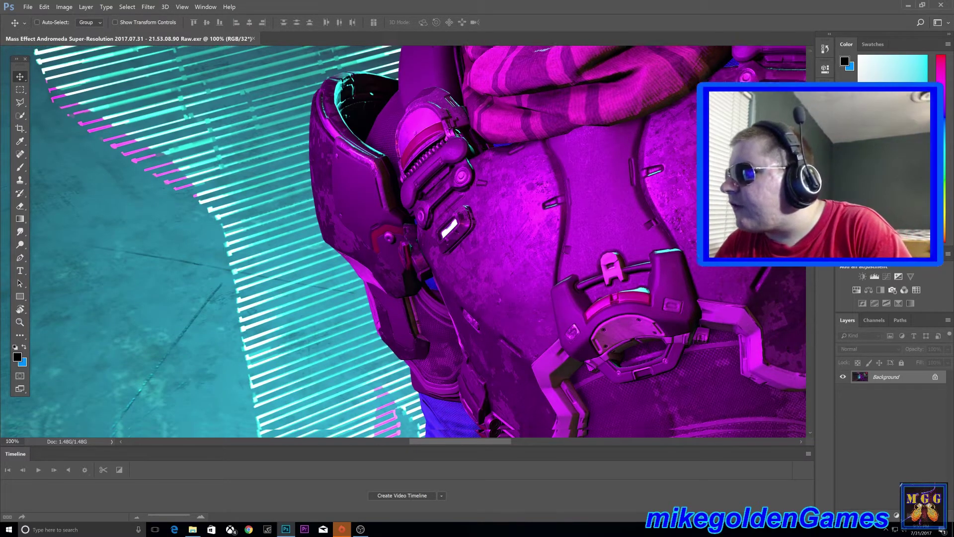
{"action": "scroll", "coordinate": [553, 210], "scroll_direction": "down", "scroll_amount": 4}
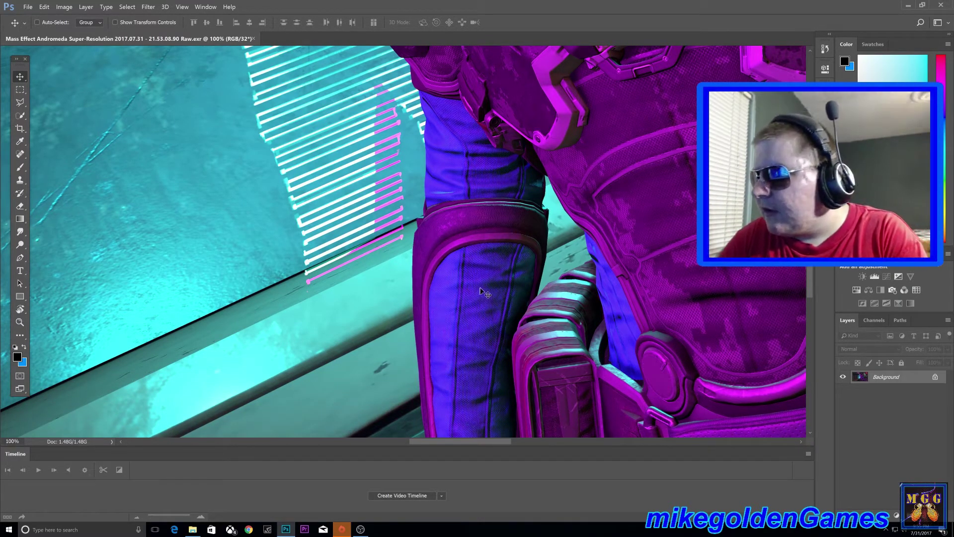
{"action": "scroll", "coordinate": [482, 292], "scroll_direction": "down", "scroll_amount": 3}
{"action": "scroll", "coordinate": [483, 291], "scroll_direction": "down", "scroll_amount": 1}
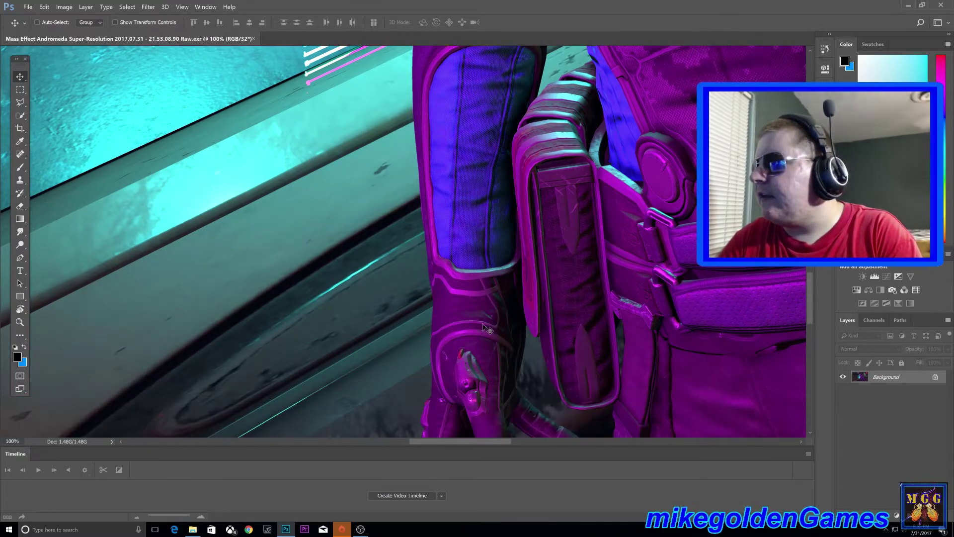
Step: Pan across to the belt, then zoom back out to 25% to see the whole image
{"action": "left_click_drag", "start_coordinate": [476, 443], "coordinate": [528, 445]}
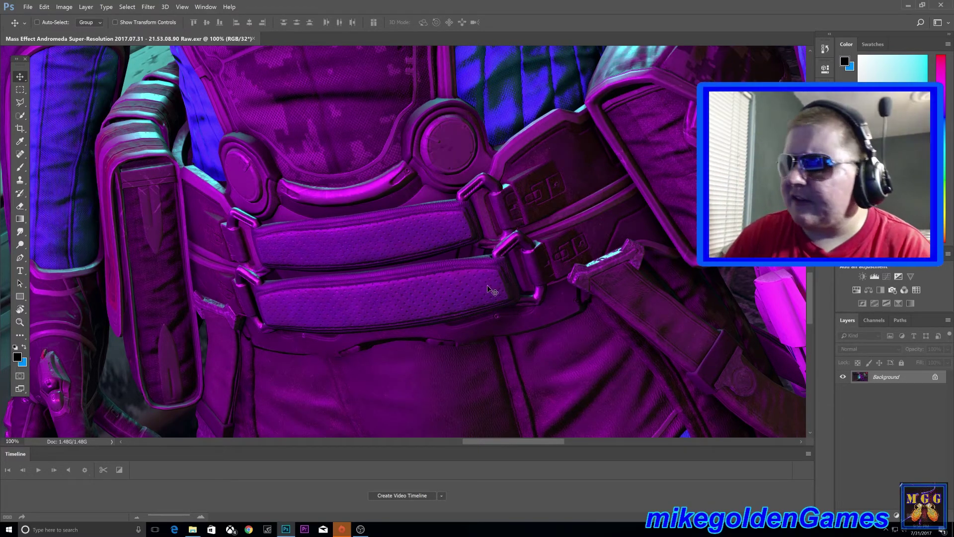
{"action": "scroll", "coordinate": [497, 289], "scroll_direction": "down", "scroll_amount": 5}
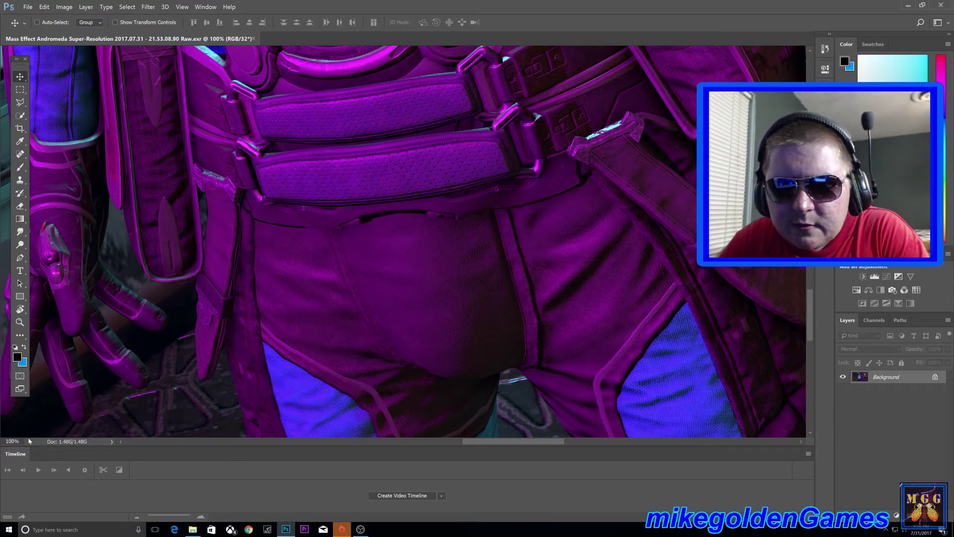
{"action": "scroll", "coordinate": [243, 346], "scroll_direction": "down", "scroll_amount": 5}
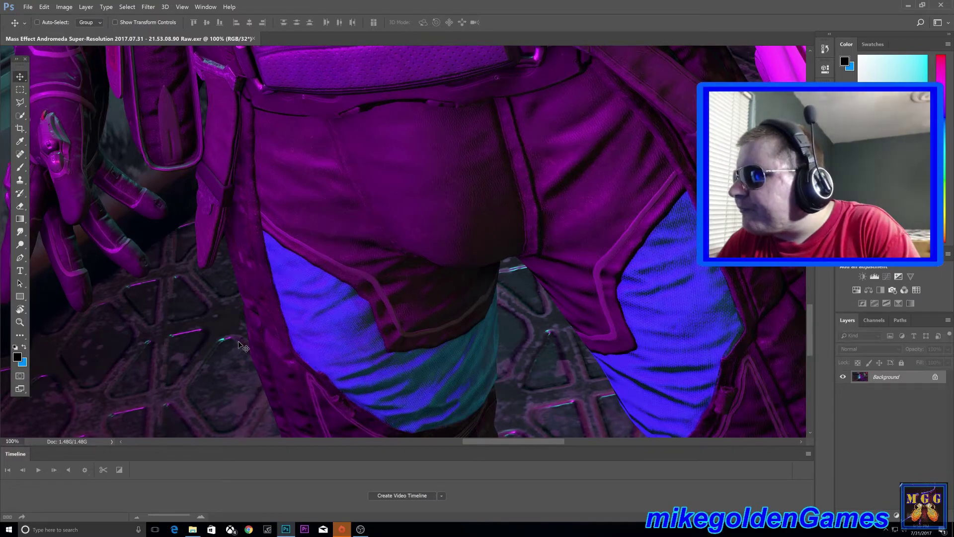
{"action": "scroll", "coordinate": [242, 346], "scroll_direction": "down", "scroll_amount": 5}
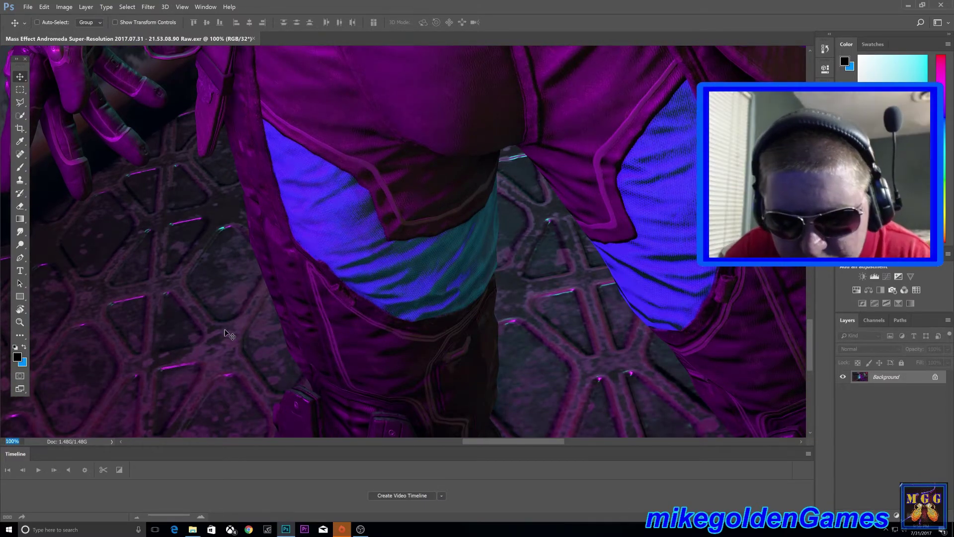
{"action": "type", "text": "25"}
{"action": "key", "text": "Return"}
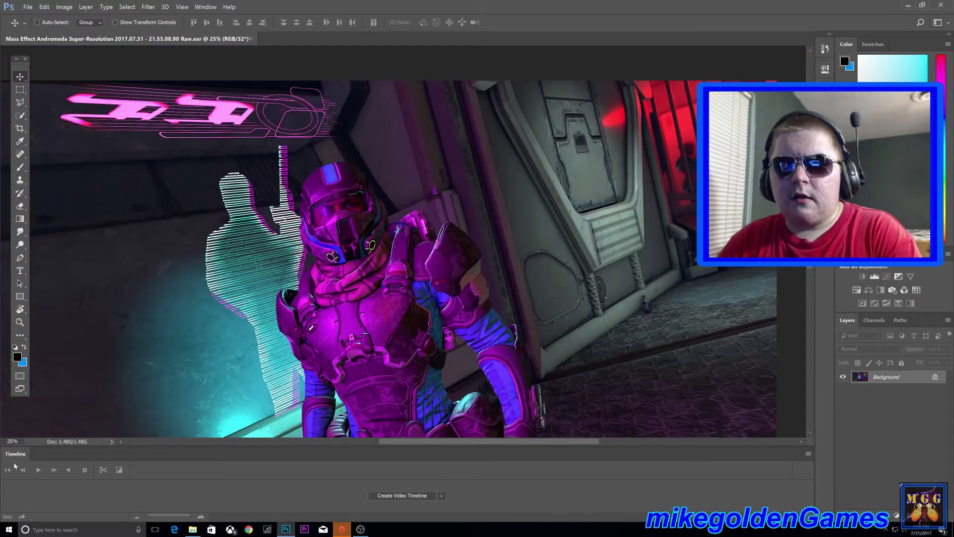
Step: Pan the armored character screenshot and set the zoom to 15% so the whole scene fits
{"action": "left_click", "coordinate": [12, 441]}
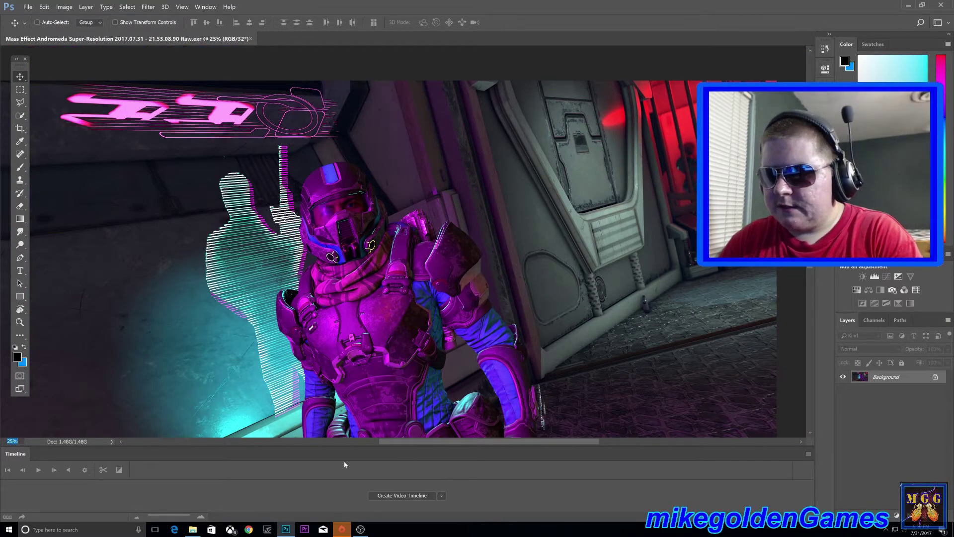
{"action": "left_click_drag", "start_coordinate": [417, 444], "coordinate": [471, 444]}
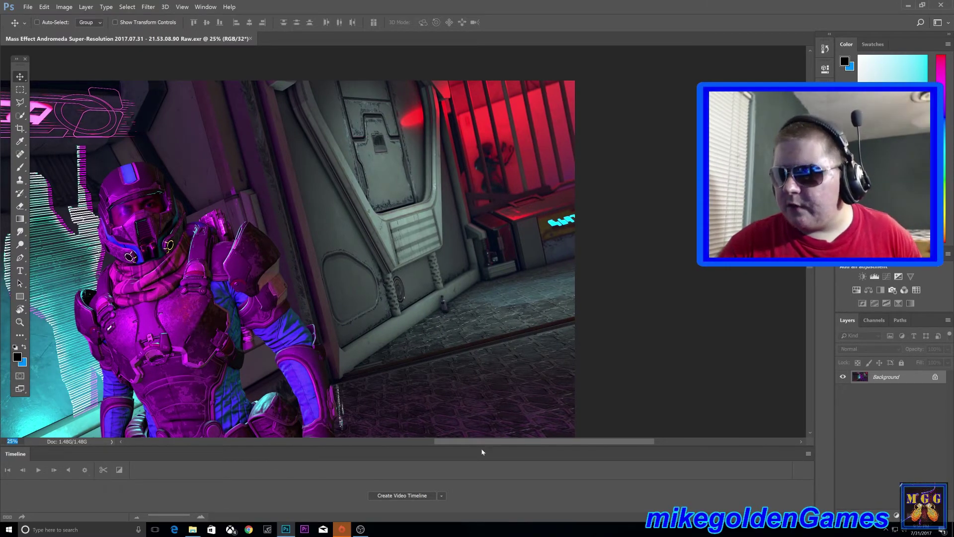
{"action": "left_click_drag", "start_coordinate": [482, 442], "coordinate": [384, 454]}
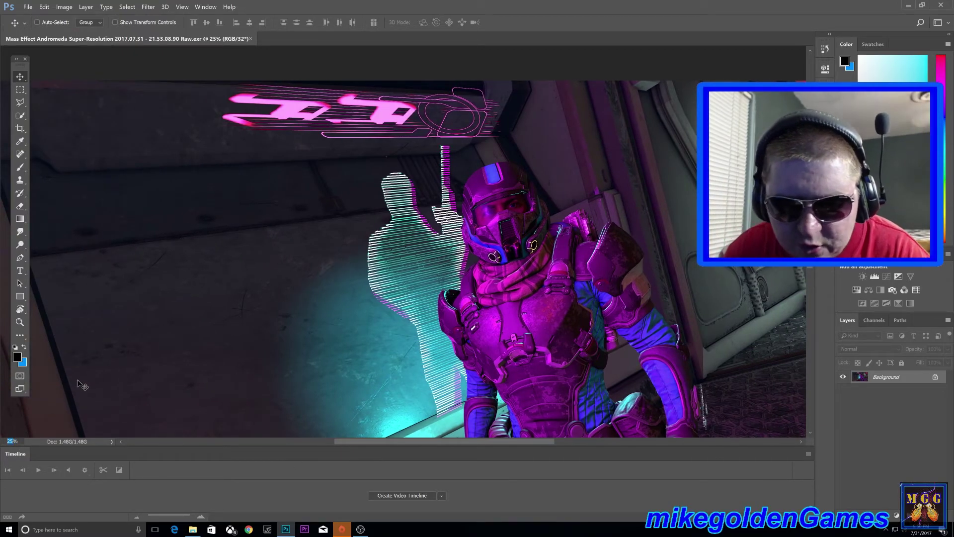
{"action": "type", "text": "15"}
{"action": "key", "text": "Return"}
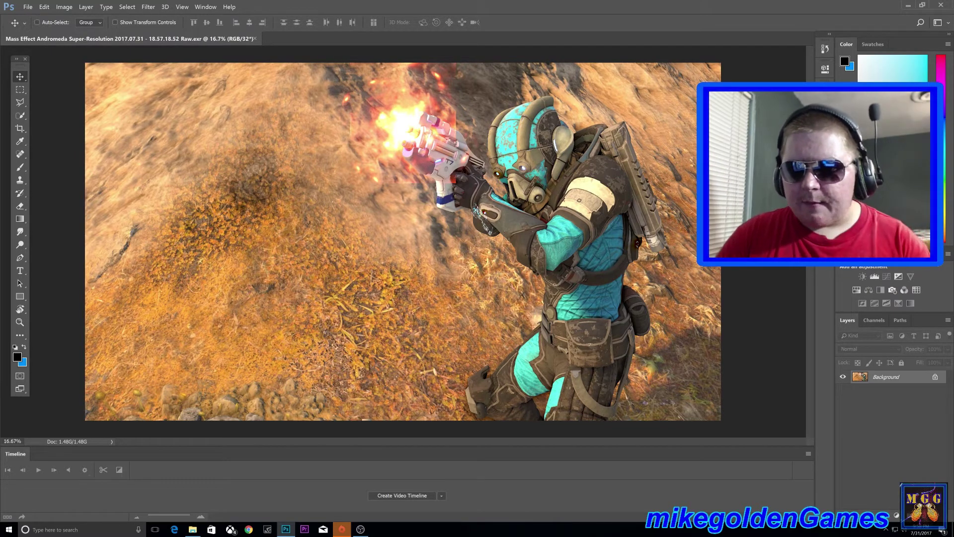
Step: Zoom the cyan-armored soldier screenshot to 50% and pan down toward the waist
{"action": "left_click", "coordinate": [11, 441]}
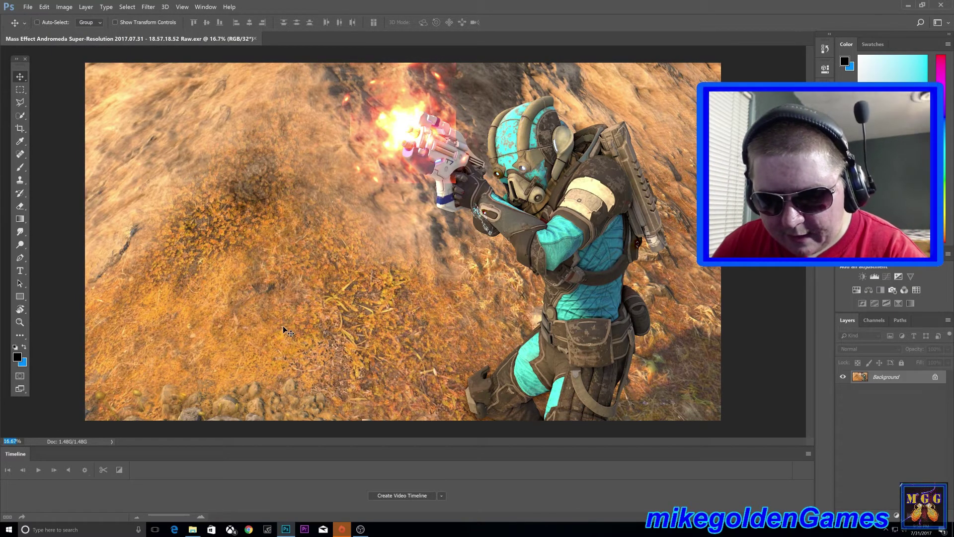
{"action": "type", "text": "50"}
{"action": "key", "text": "Return"}
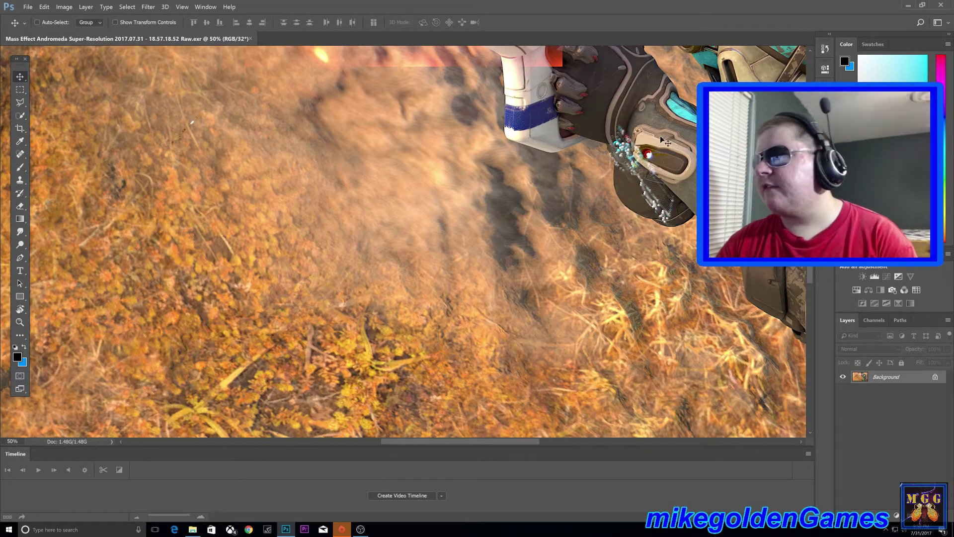
{"action": "left_click_drag", "start_coordinate": [473, 440], "coordinate": [489, 441]}
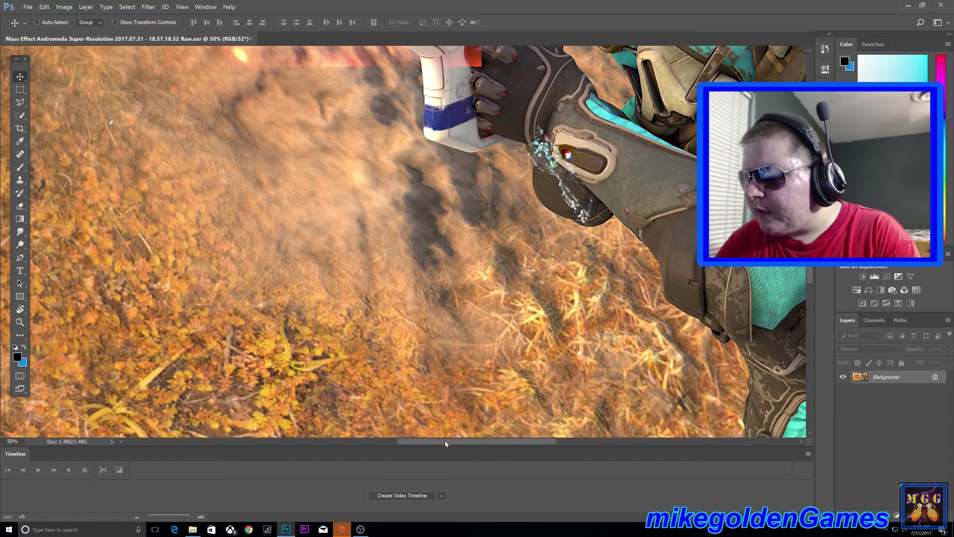
{"action": "left_click_drag", "start_coordinate": [445, 440], "coordinate": [487, 444]}
{"action": "scroll", "coordinate": [477, 317], "scroll_direction": "down", "scroll_amount": 10}
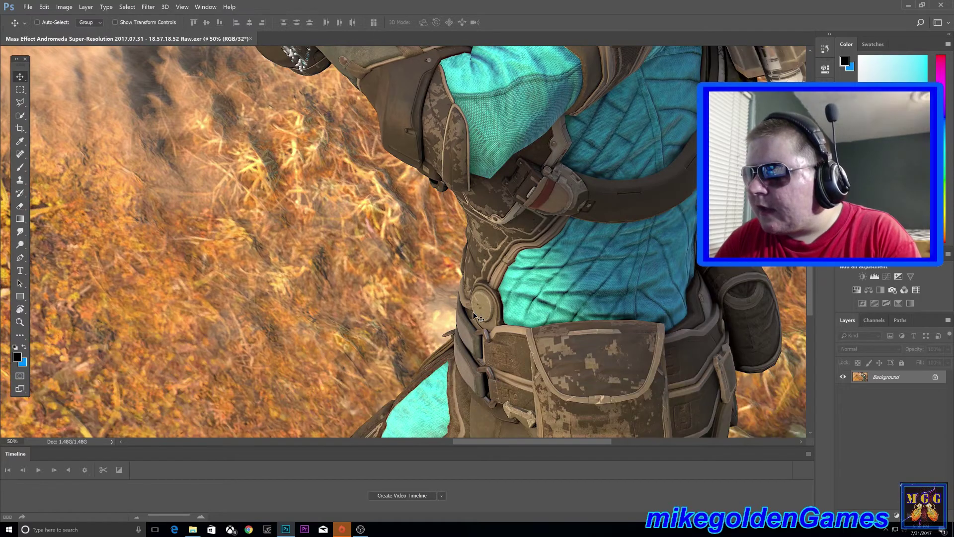
{"action": "scroll", "coordinate": [475, 317], "scroll_direction": "down", "scroll_amount": 6}
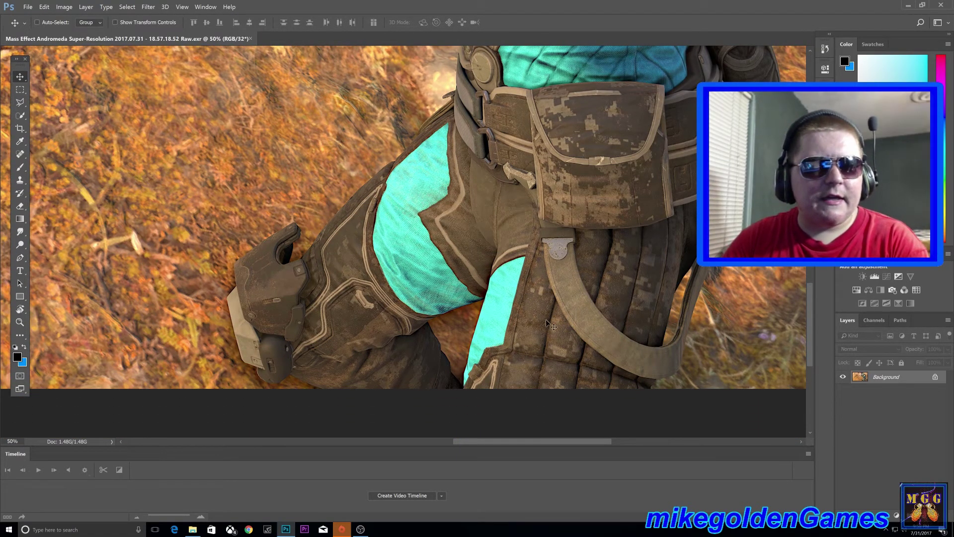
Step: Magnify to 100% and scroll to the soldier's legs and pack strap
{"action": "left_click", "coordinate": [11, 441]}
{"action": "type", "text": "1"}
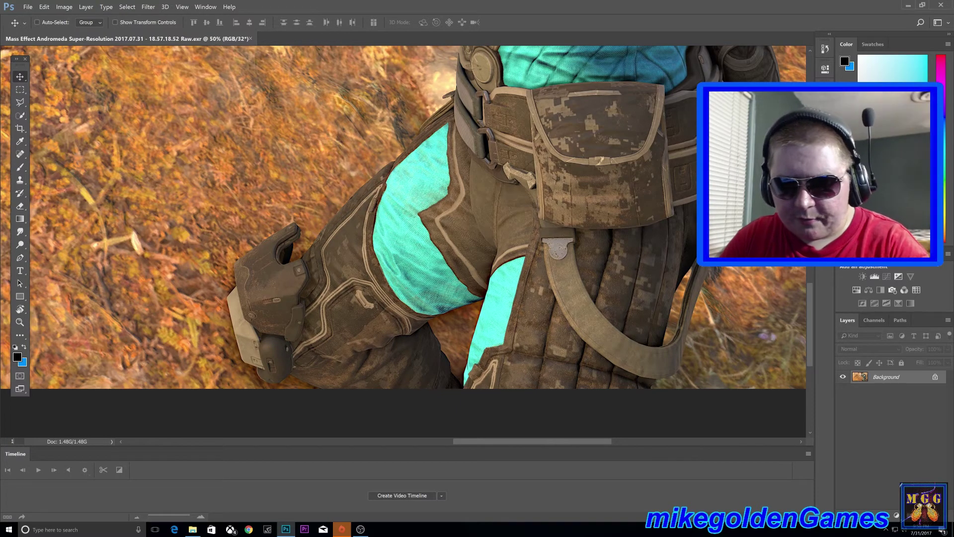
{"action": "type", "text": "00"}
{"action": "key", "text": "Return"}
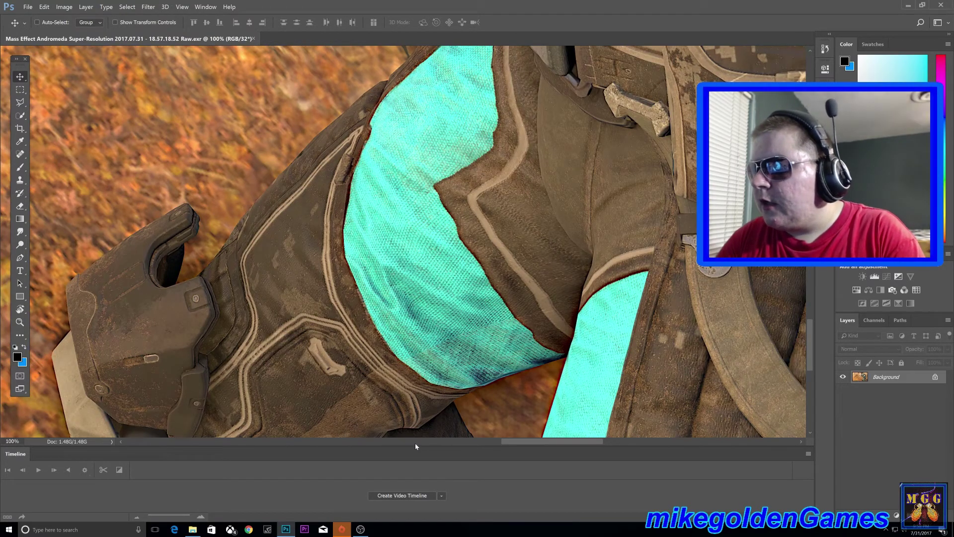
{"action": "scroll", "coordinate": [517, 443], "scroll_direction": "right", "scroll_amount": 5}
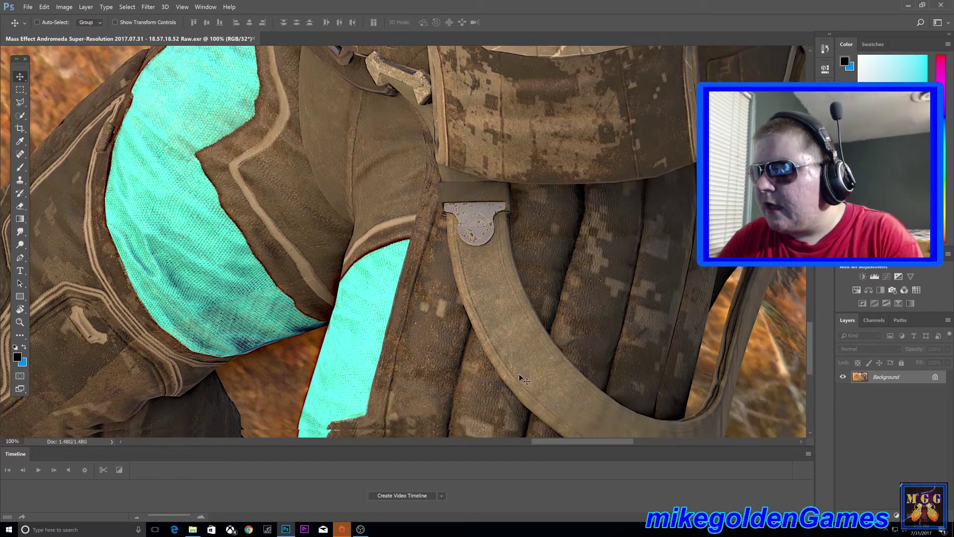
{"action": "scroll", "coordinate": [519, 374], "scroll_direction": "down", "scroll_amount": 3}
{"action": "scroll", "coordinate": [503, 356], "scroll_direction": "down", "scroll_amount": 3}
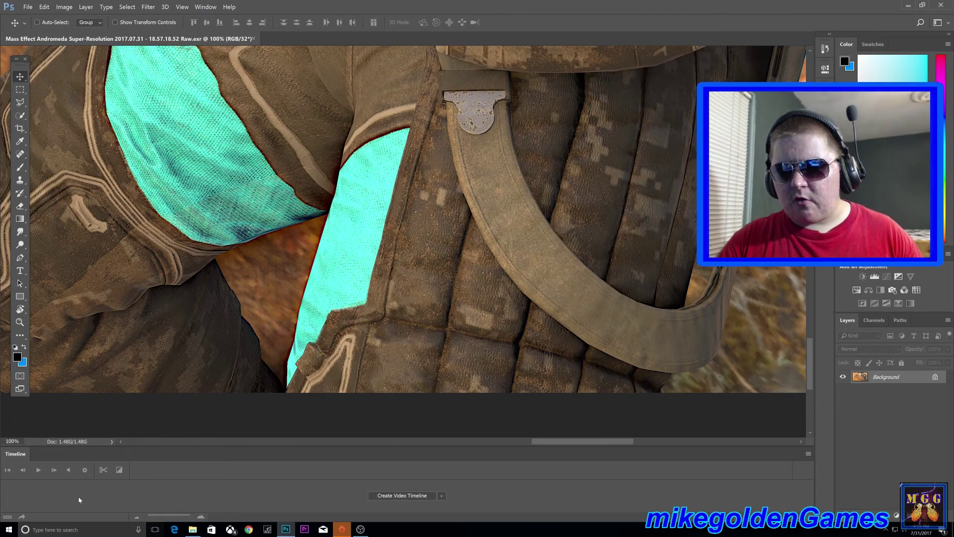
Step: Zoom the soldier image to 150% and pan from the pack strap left to the knee armor
{"action": "type", "text": "150"}
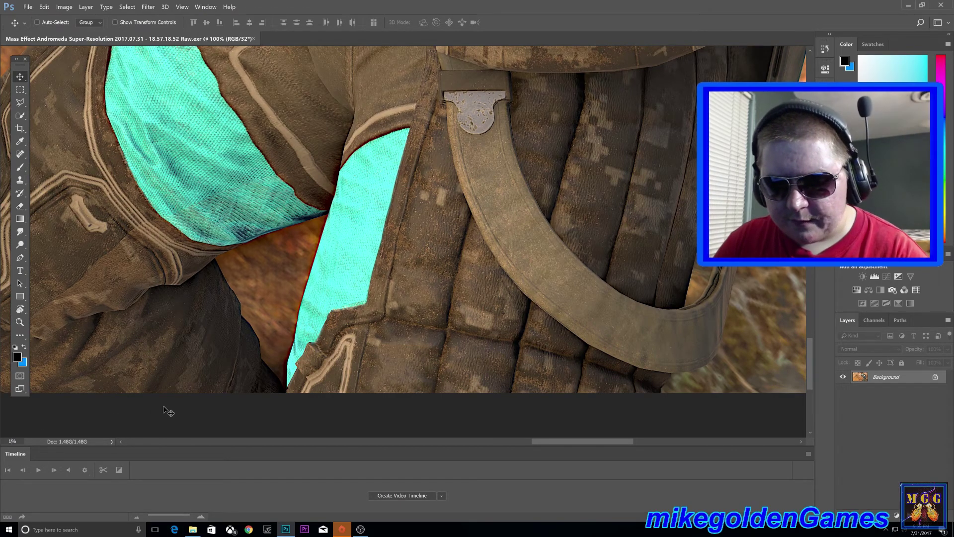
{"action": "key", "text": "Return"}
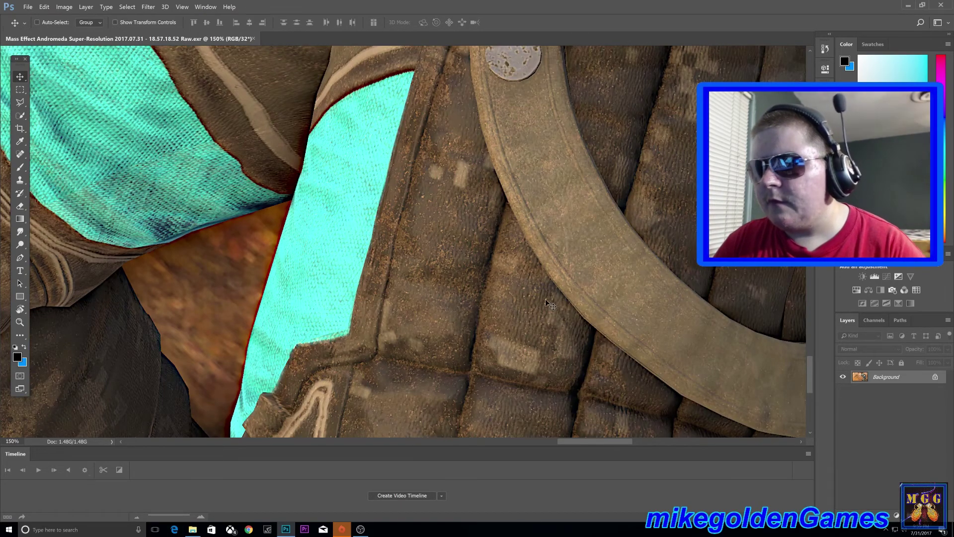
{"action": "scroll", "coordinate": [583, 295], "scroll_direction": "down", "scroll_amount": 1}
{"action": "scroll", "coordinate": [584, 296], "scroll_direction": "down", "scroll_amount": 1}
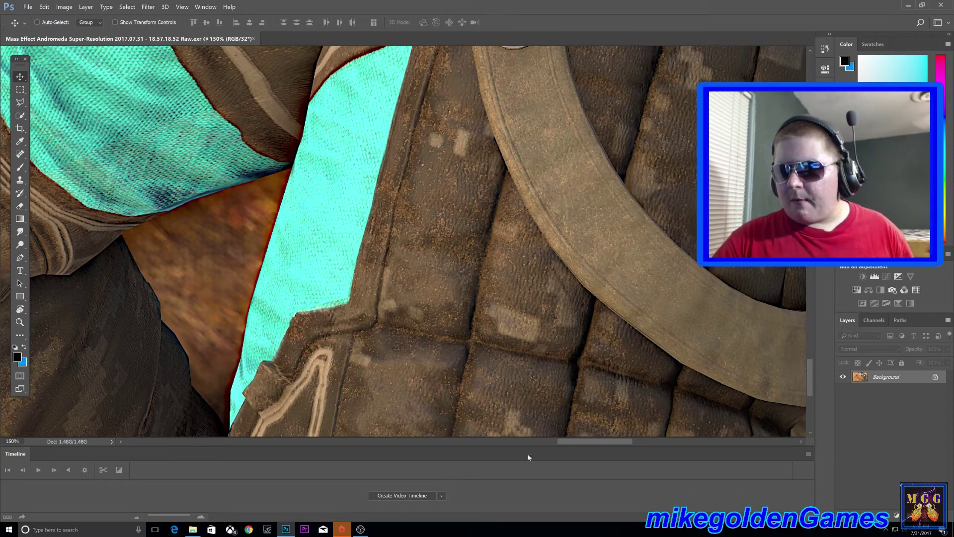
{"action": "left_click_drag", "start_coordinate": [589, 441], "coordinate": [526, 442]}
{"action": "scroll", "coordinate": [247, 161], "scroll_direction": "up", "scroll_amount": 3}
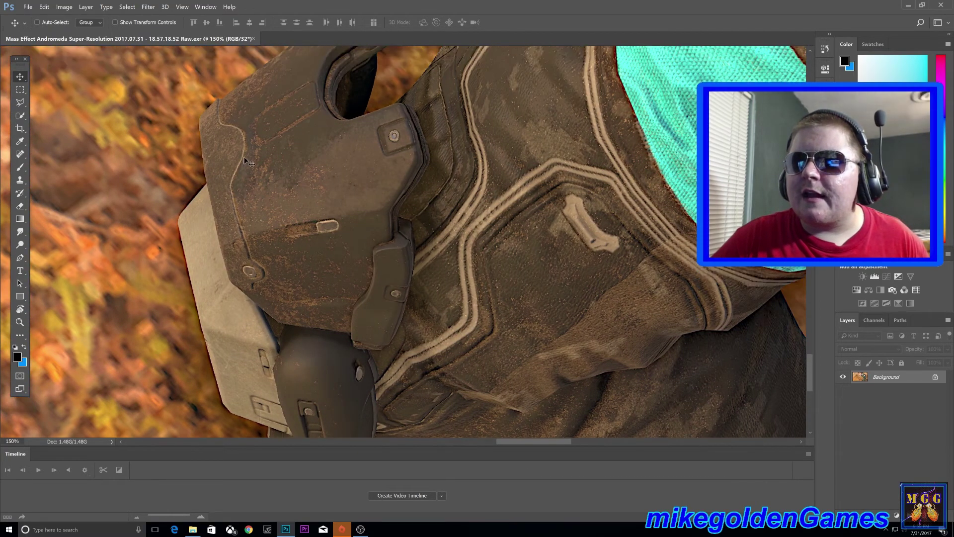